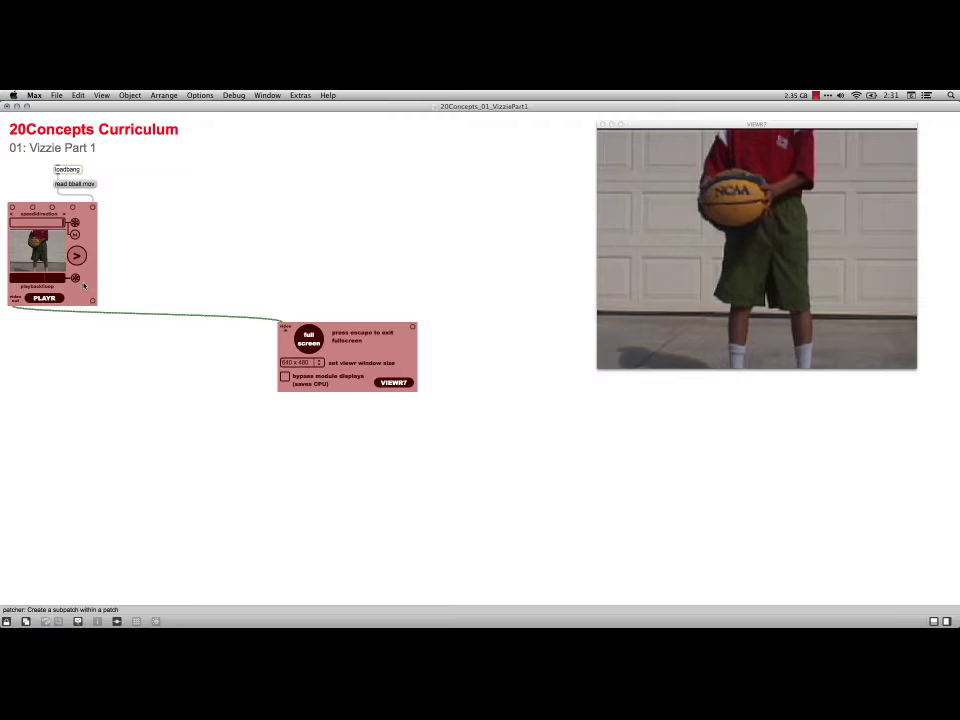
key(super+e)
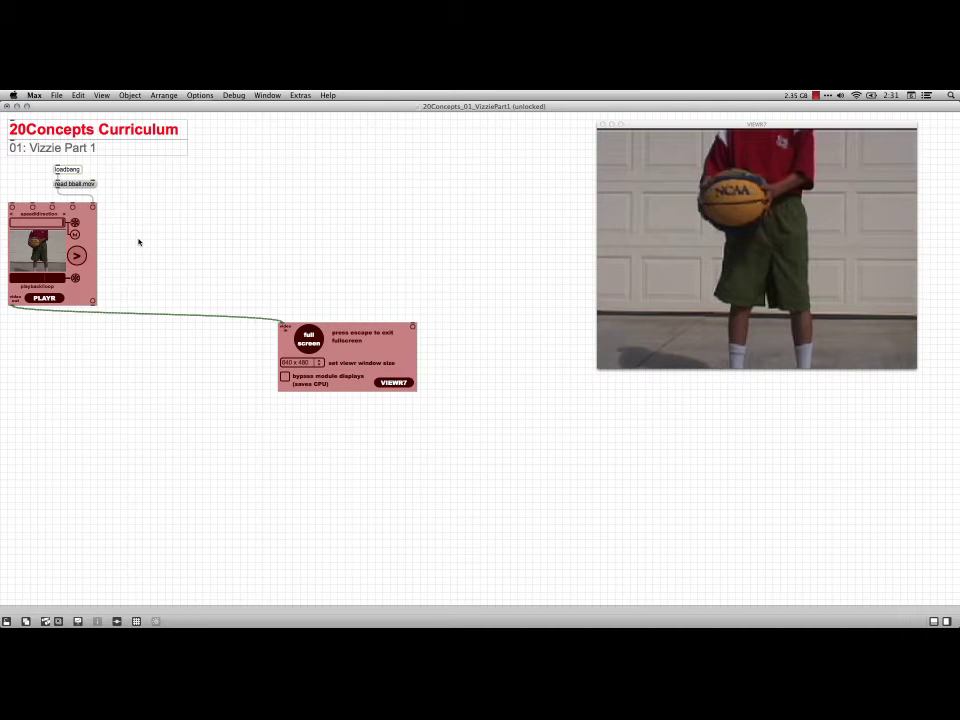
right_click(139, 242)
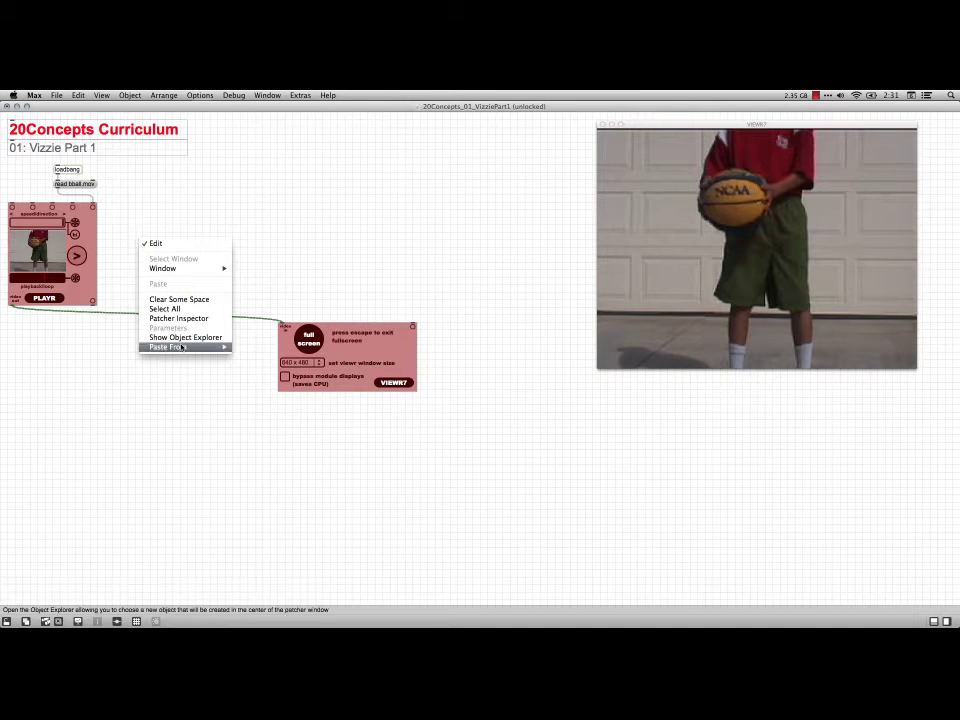
mouse_move(205, 347)
mouse_move(296, 446)
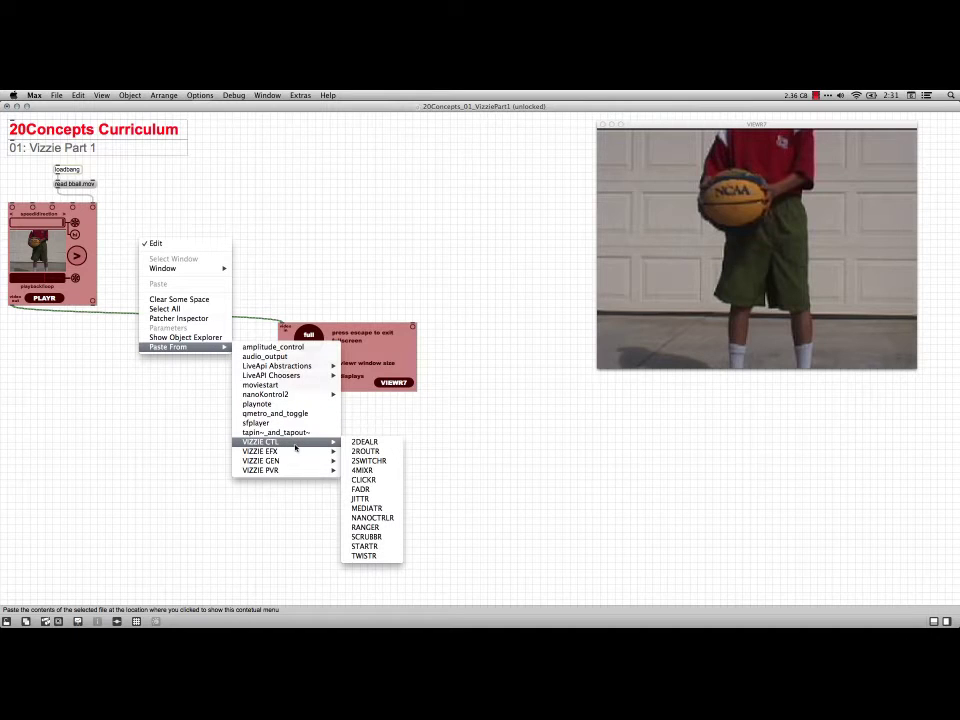
mouse_move(304, 473)
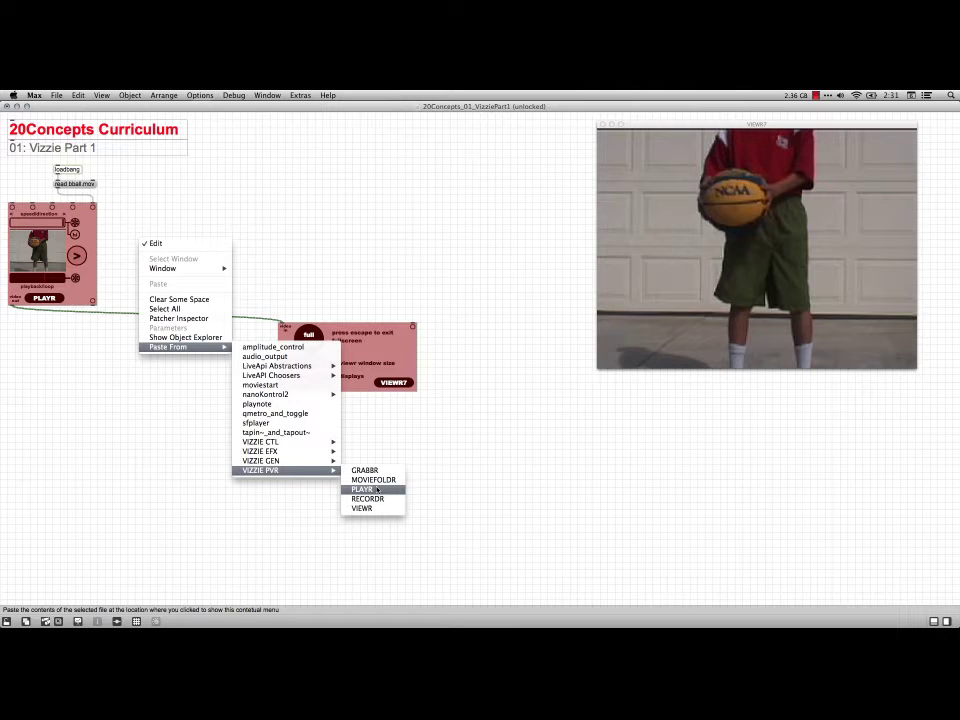
click(446, 491)
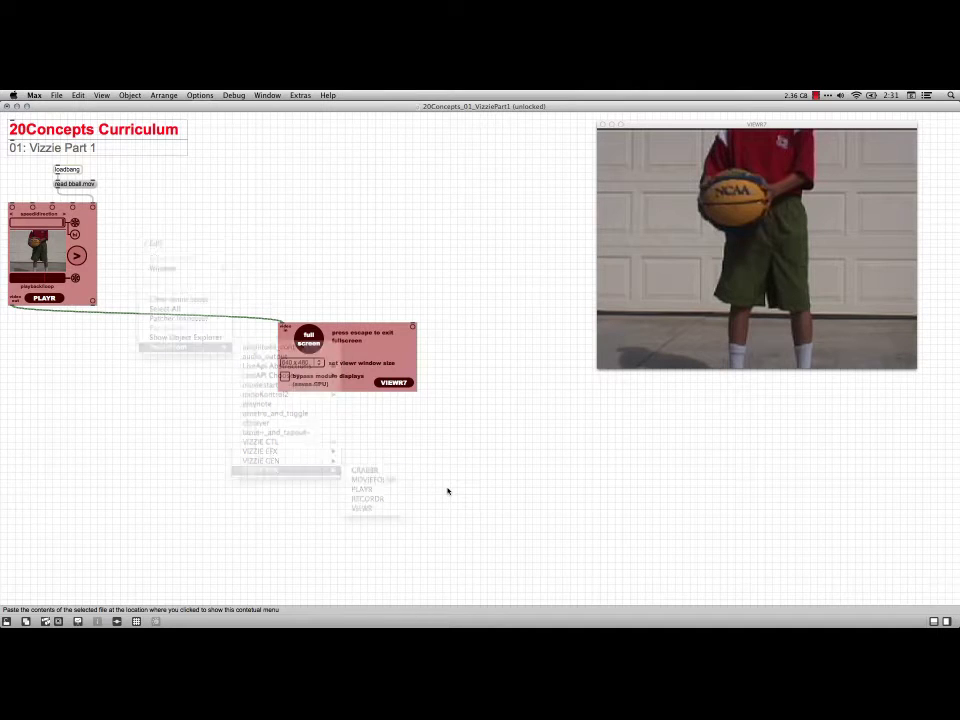
right_click(174, 357)
mouse_move(222, 462)
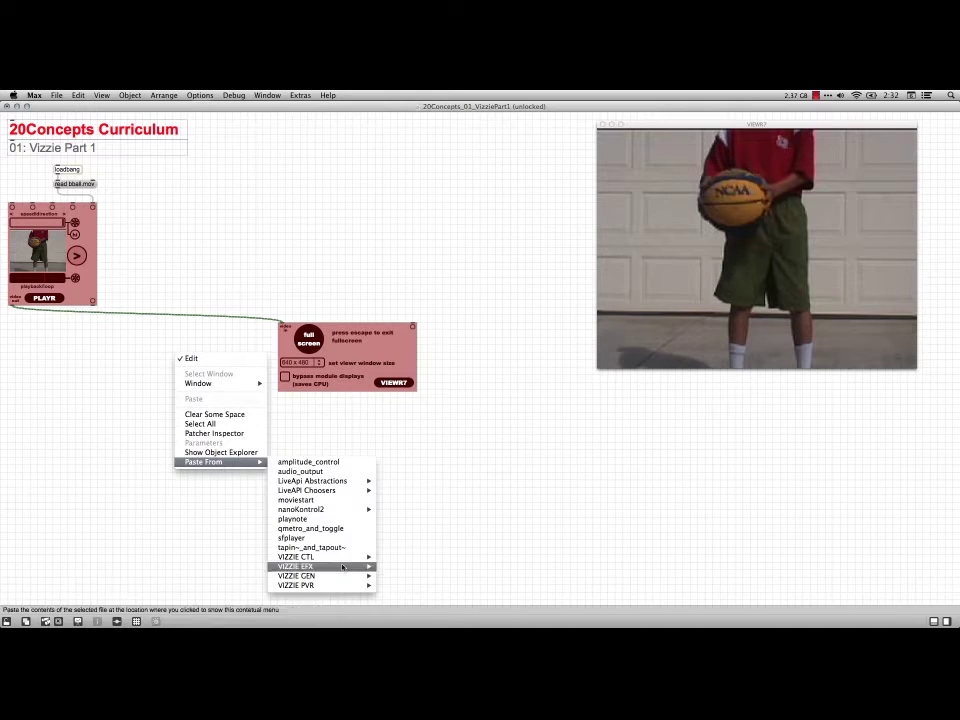
mouse_move(342, 585)
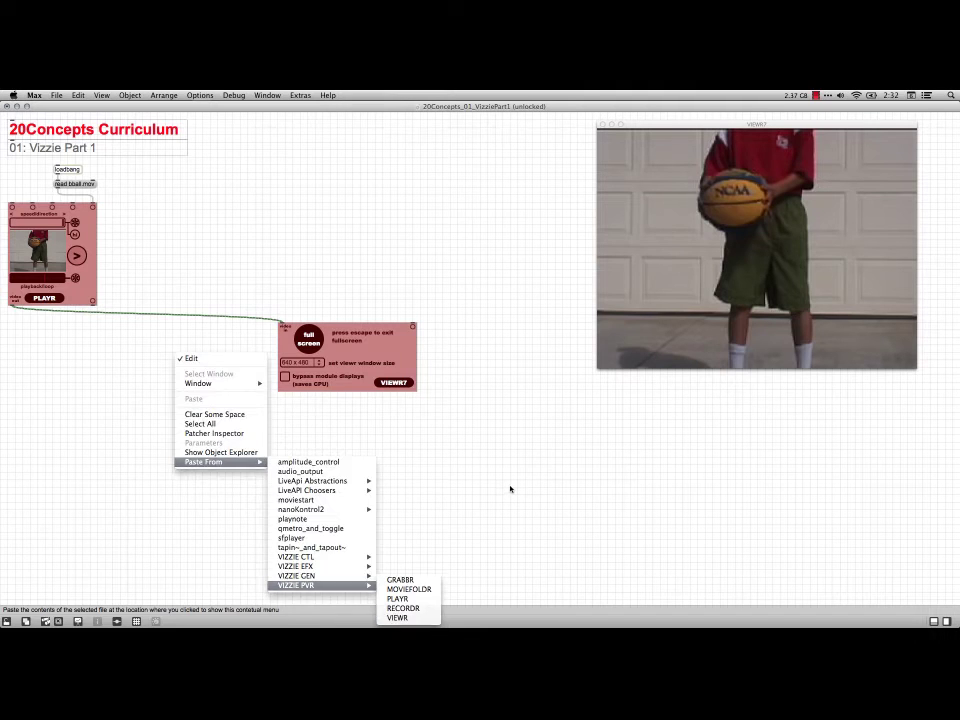
click(510, 489)
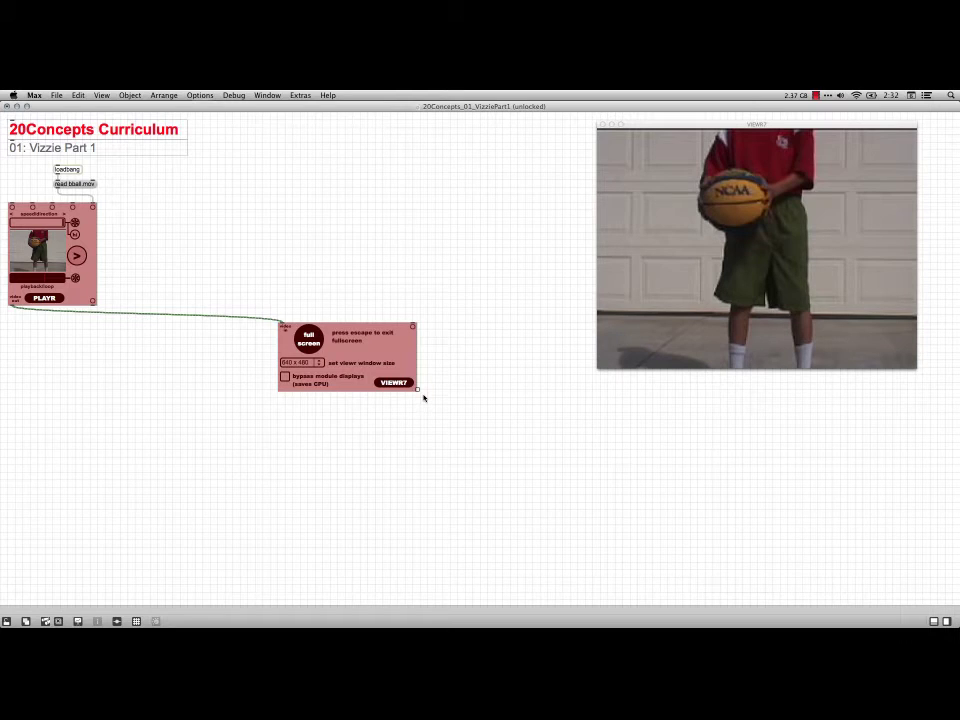
- Lock the patch and play the basketball movie in PLAYR, pausing once and resuming
key(super+e)
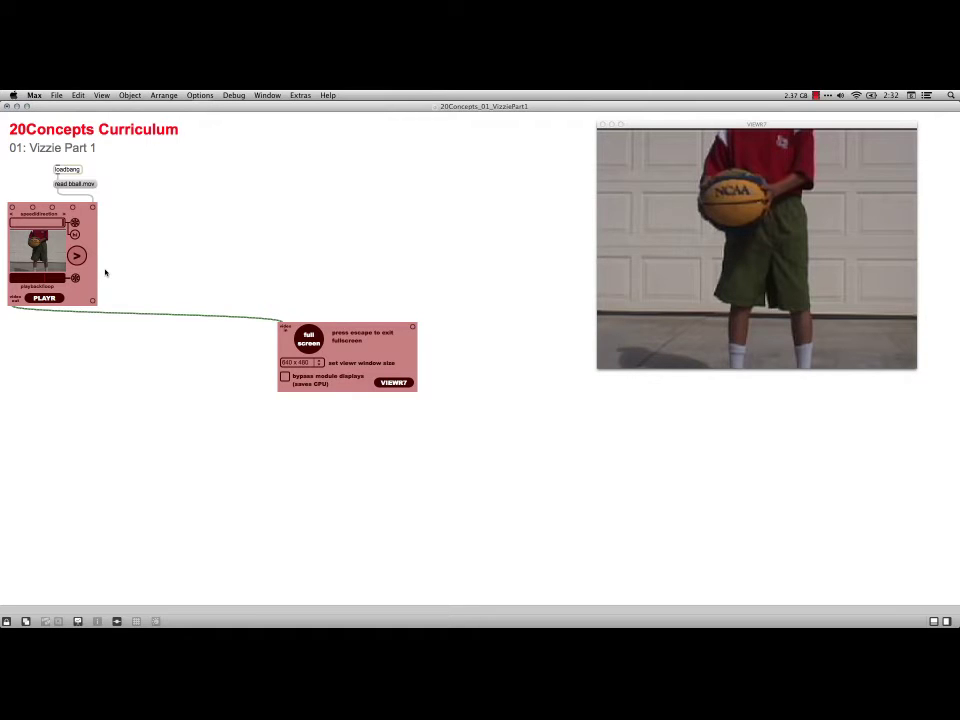
click(77, 257)
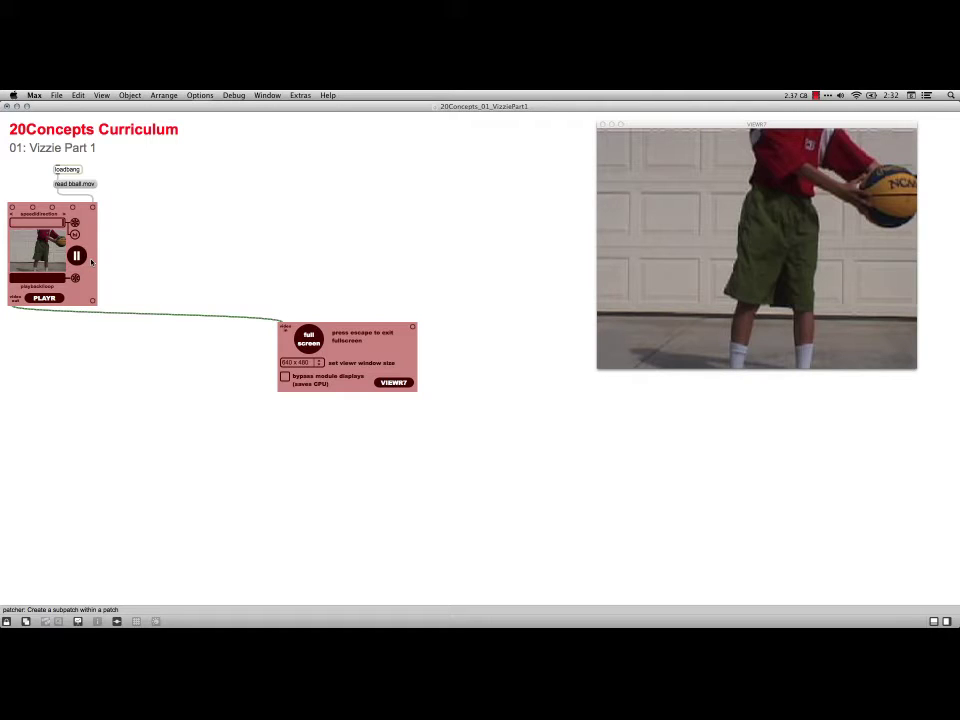
click(78, 257)
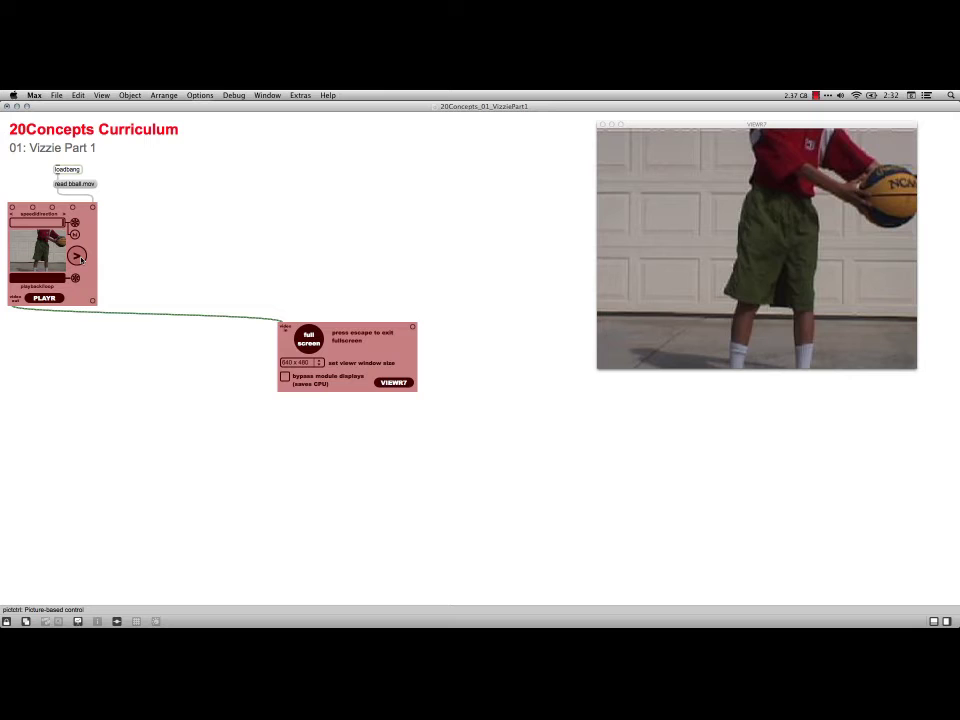
click(78, 257)
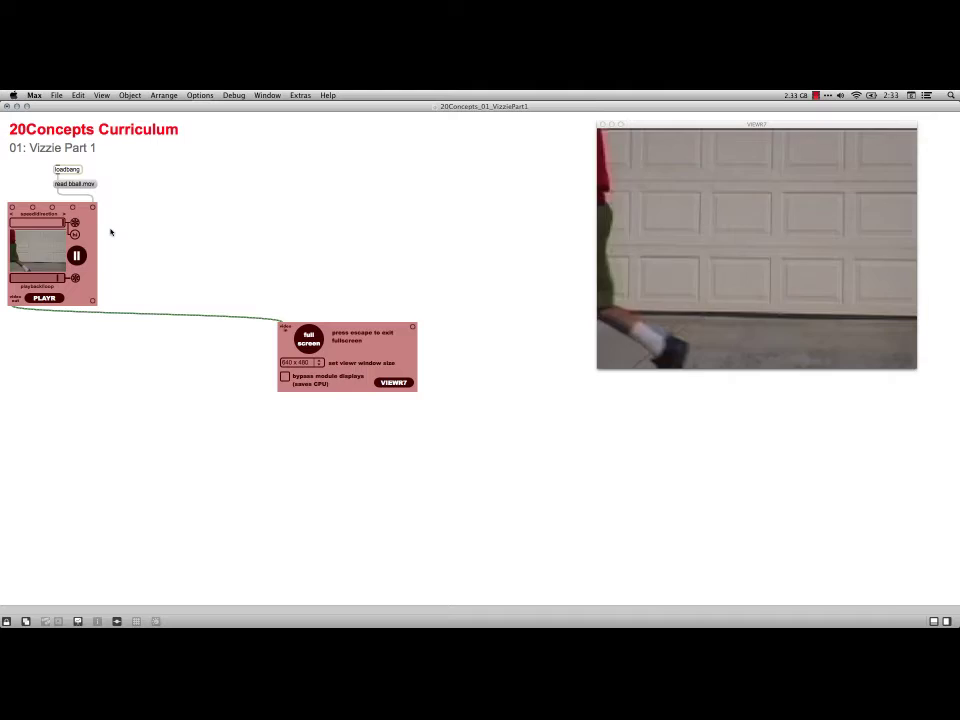
- Unlock the patch, delete the PLAYR-to-VIEWR cord, and deselect the ROTATR module
key(super+e)
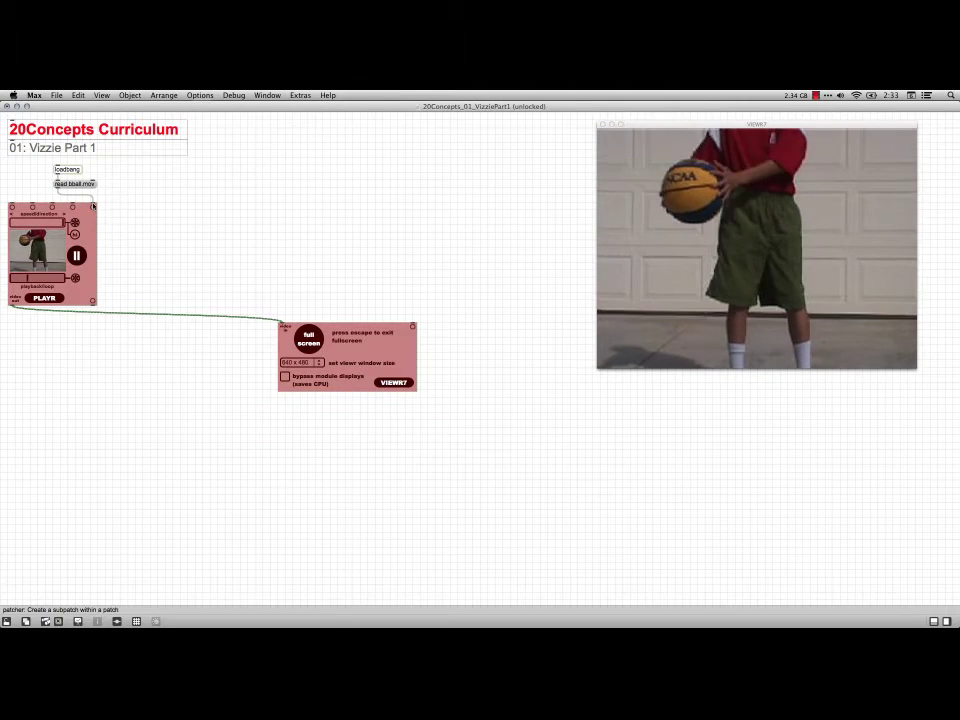
mouse_move(93, 206)
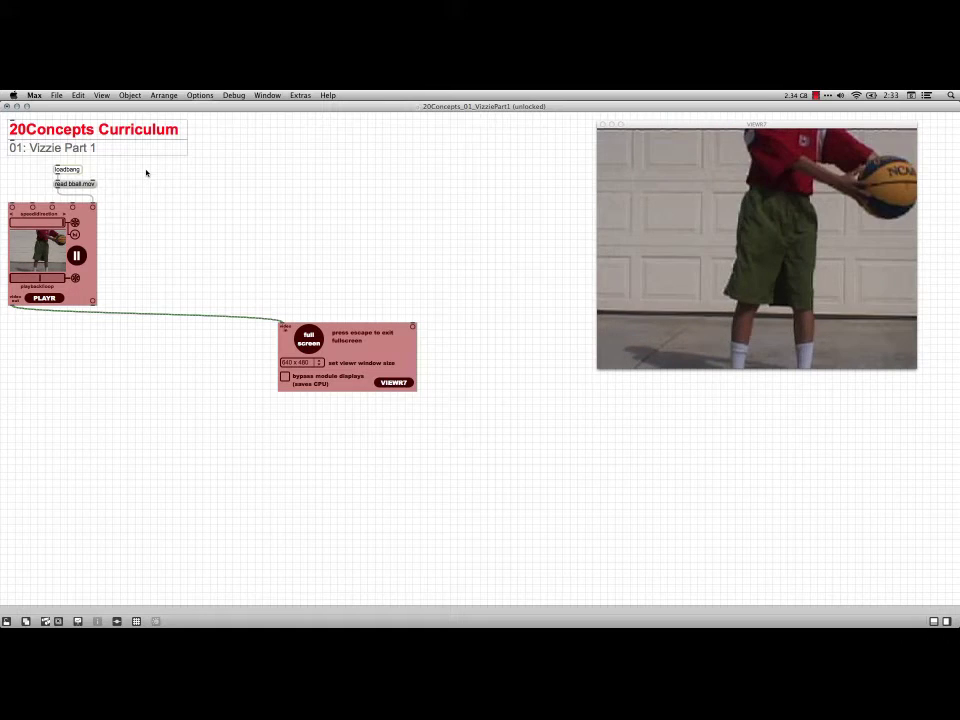
key(BackSpace)
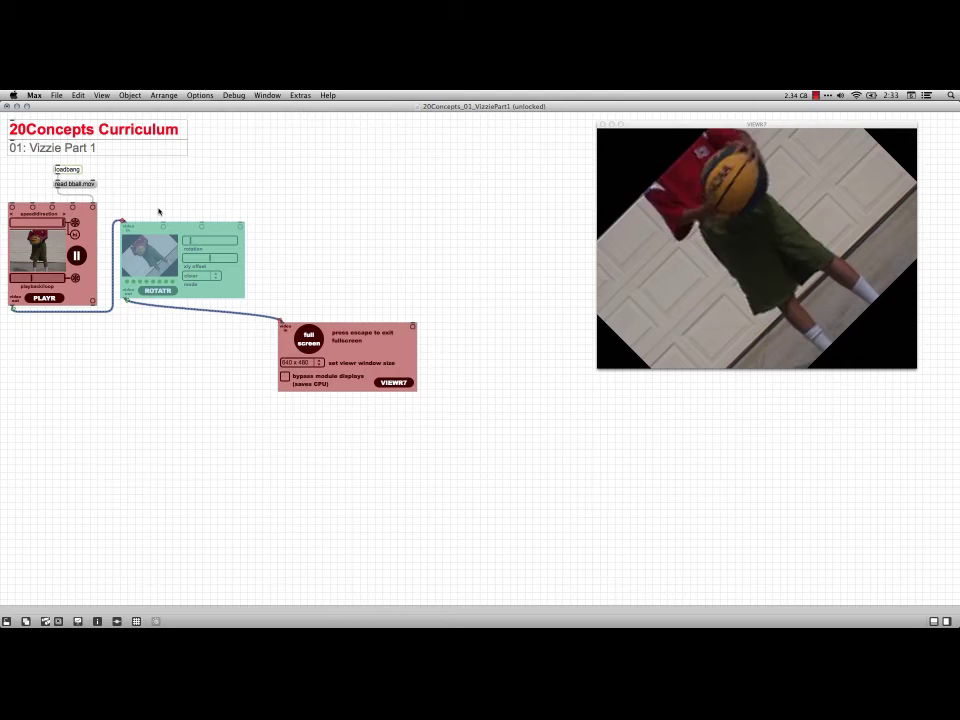
click(158, 211)
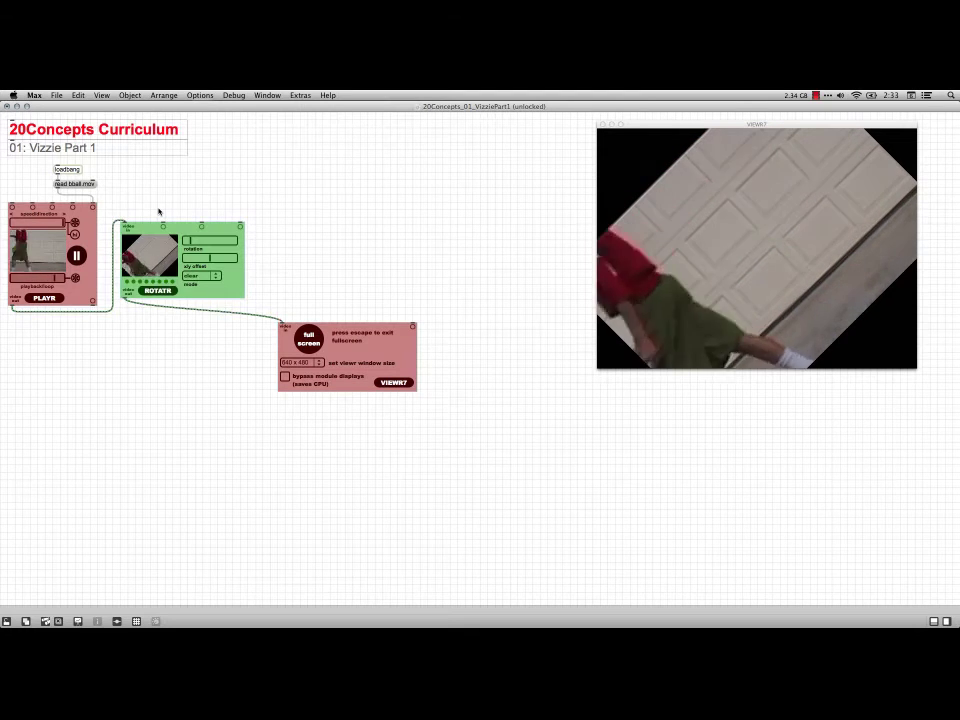
- Bring up the patch's paste options and dismiss them without adding anything
right_click(256, 249)
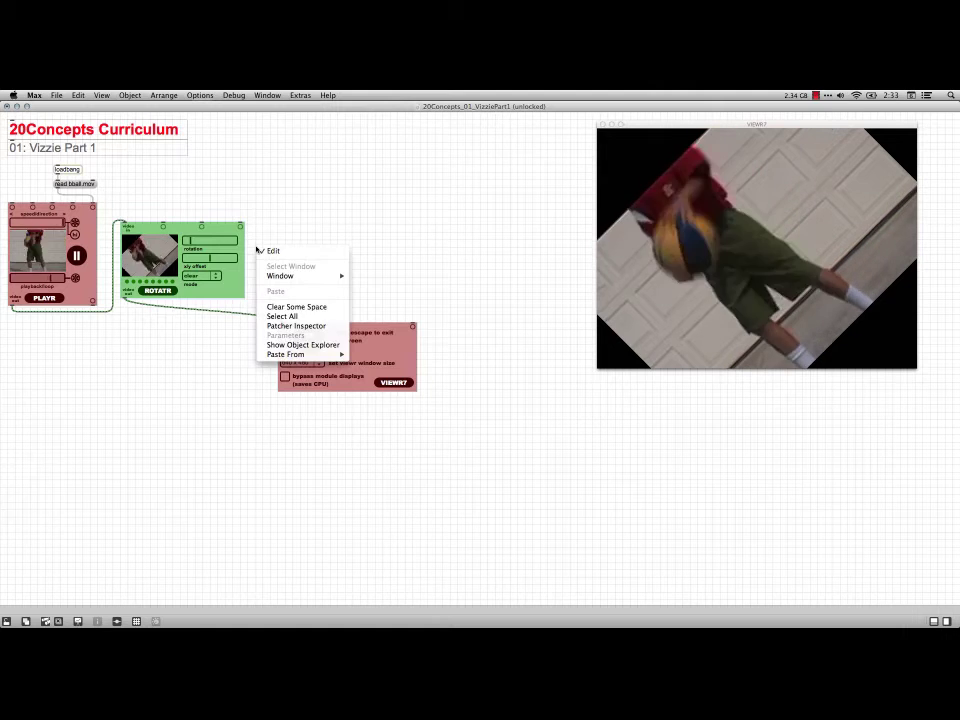
mouse_move(293, 355)
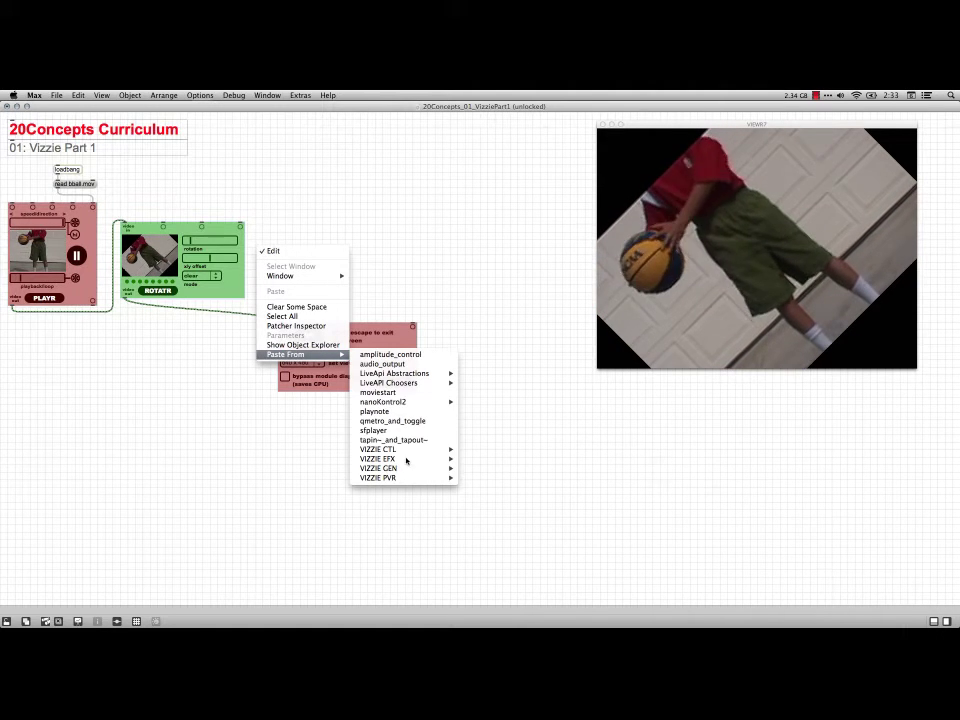
mouse_move(390, 459)
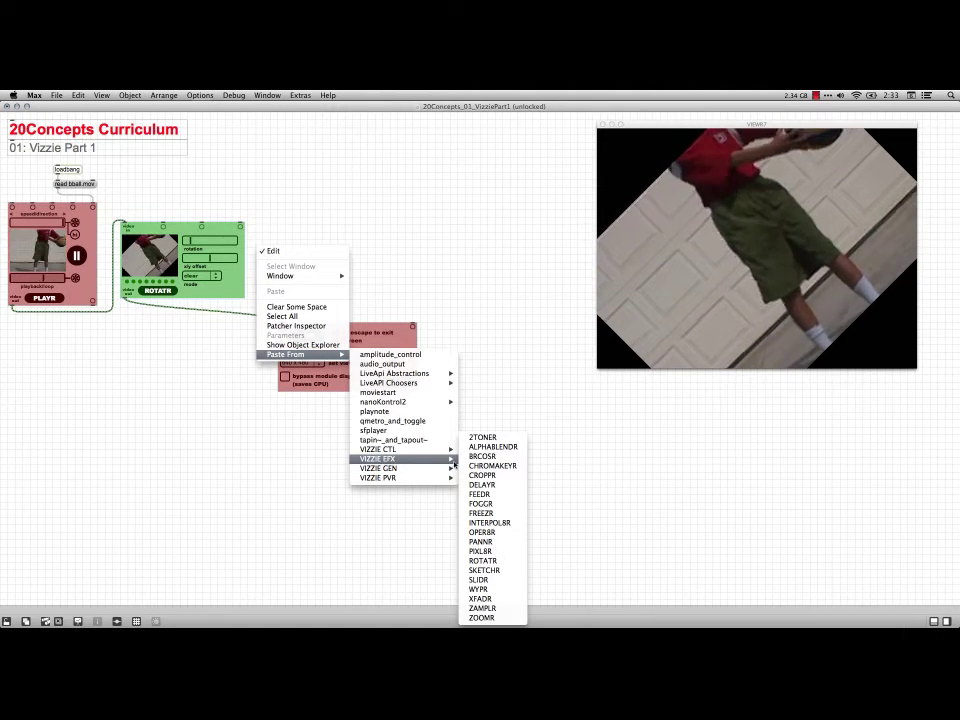
click(568, 557)
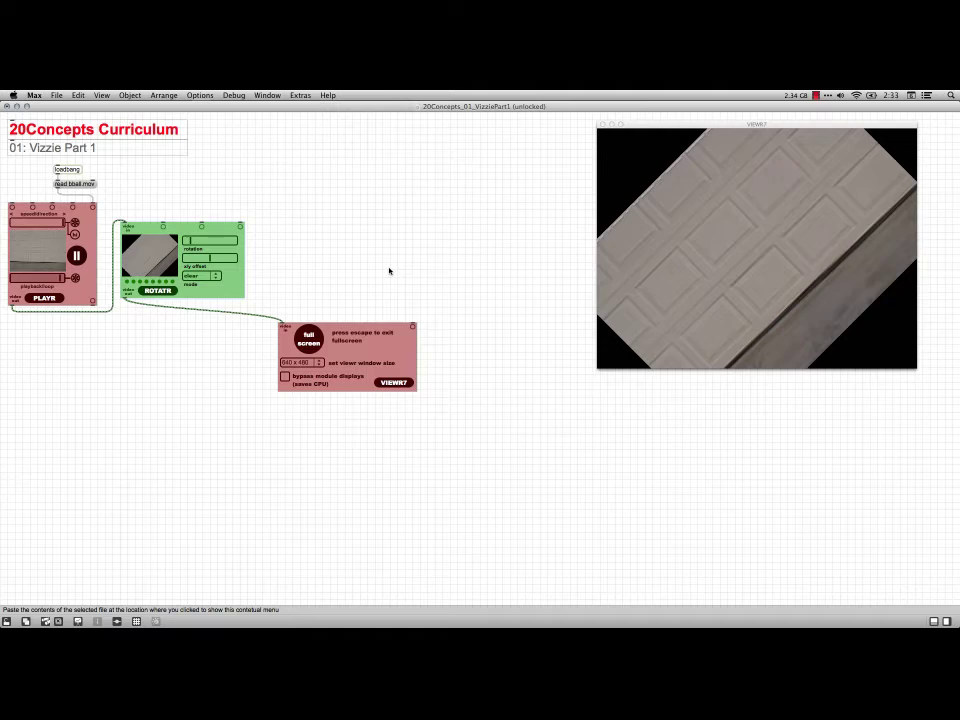
- Lock the patch and try ROTATR's clip, wrap and clear presets, settling on clip mode
key(super+e)
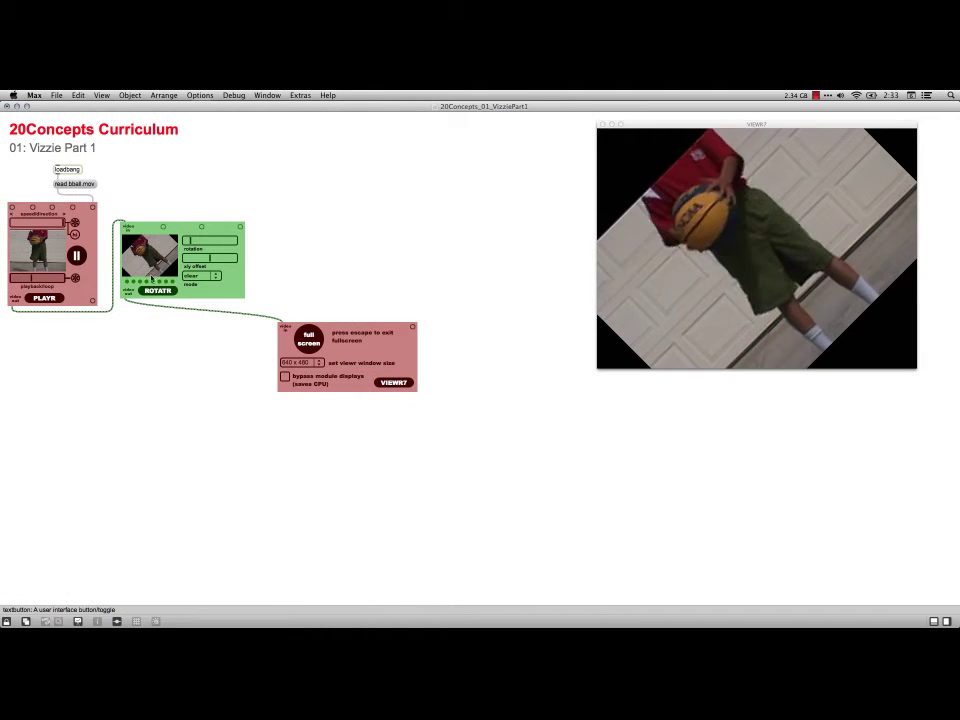
click(140, 282)
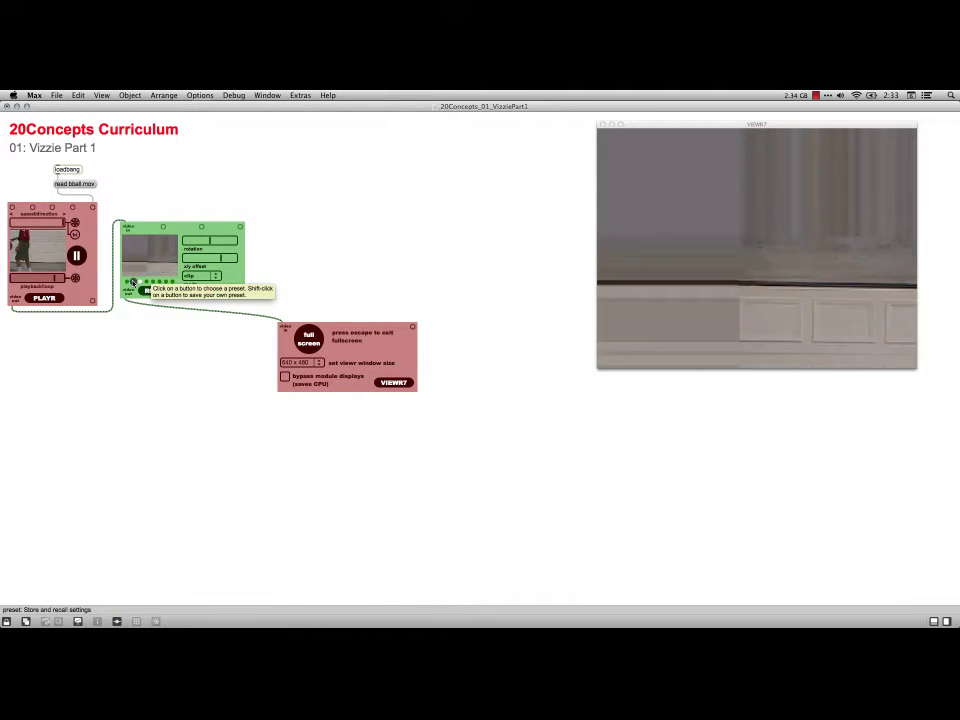
click(146, 282)
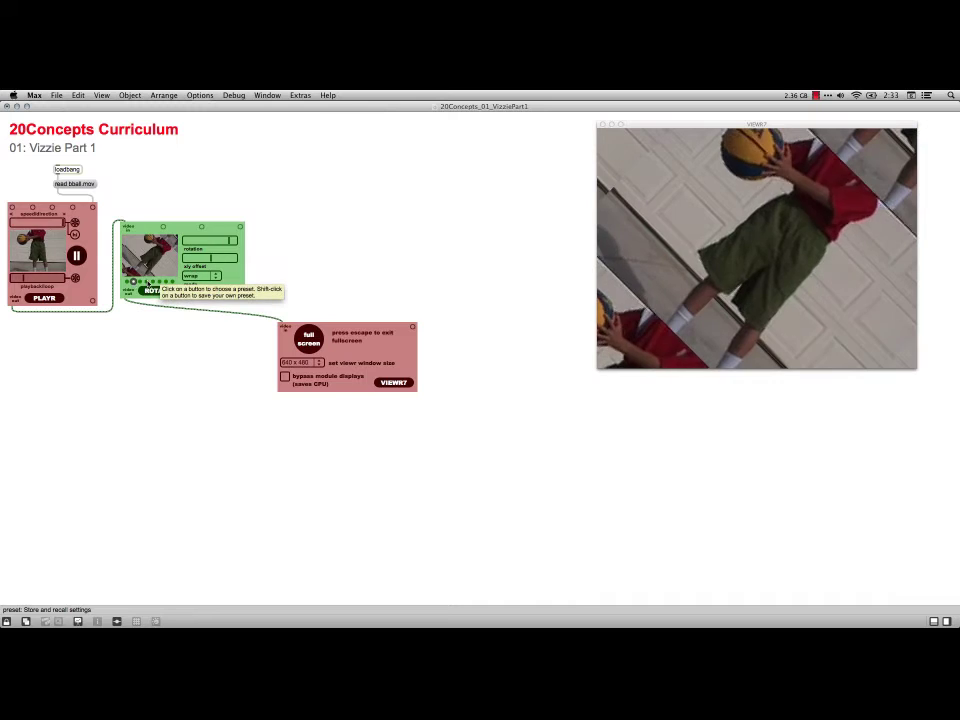
click(166, 283)
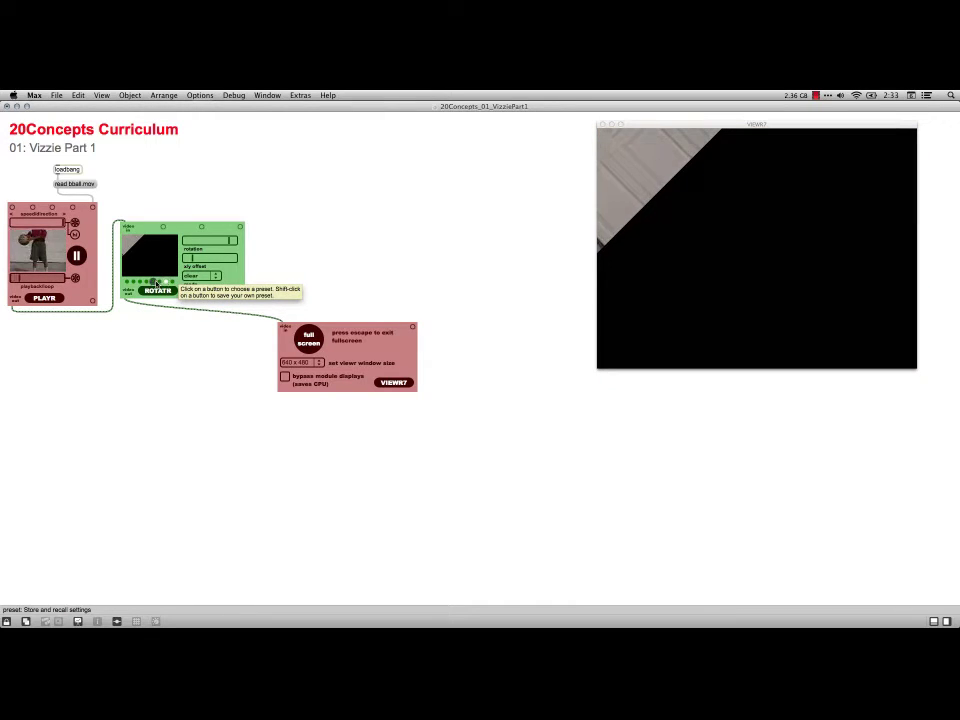
click(152, 282)
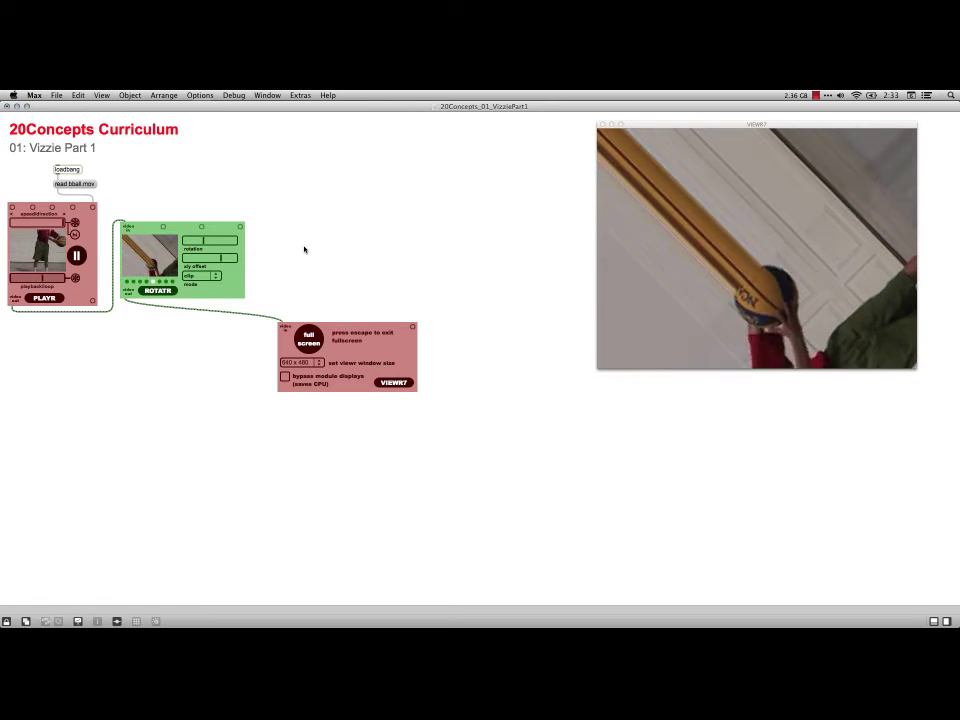
key(super+e)
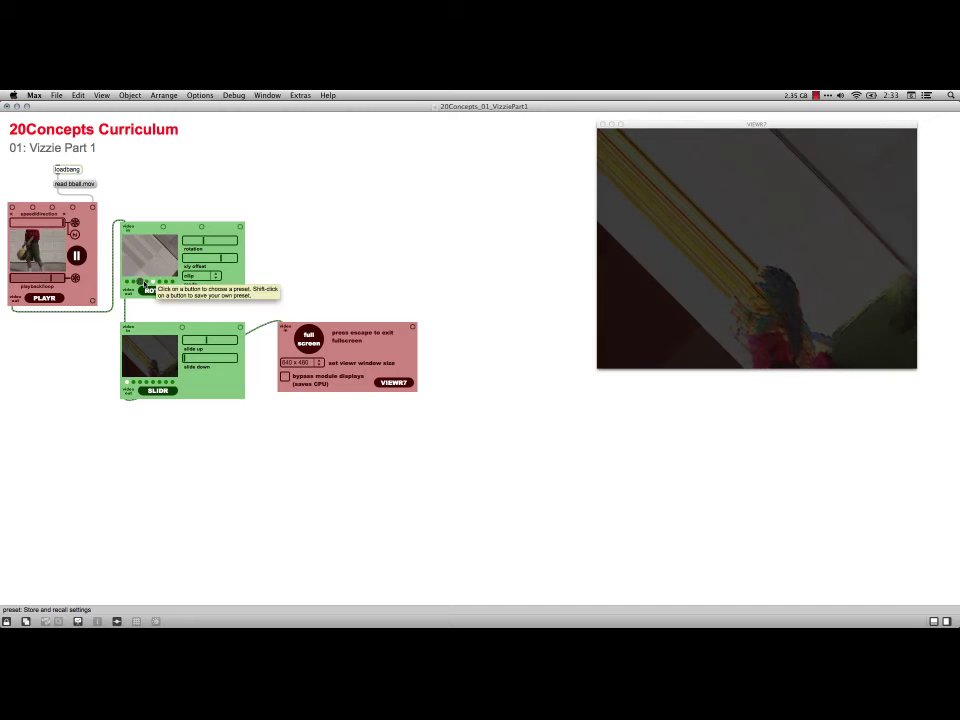
- Apply a wrap-mode ROTATR preset and an upward-sliding SLIDR preset
click(141, 282)
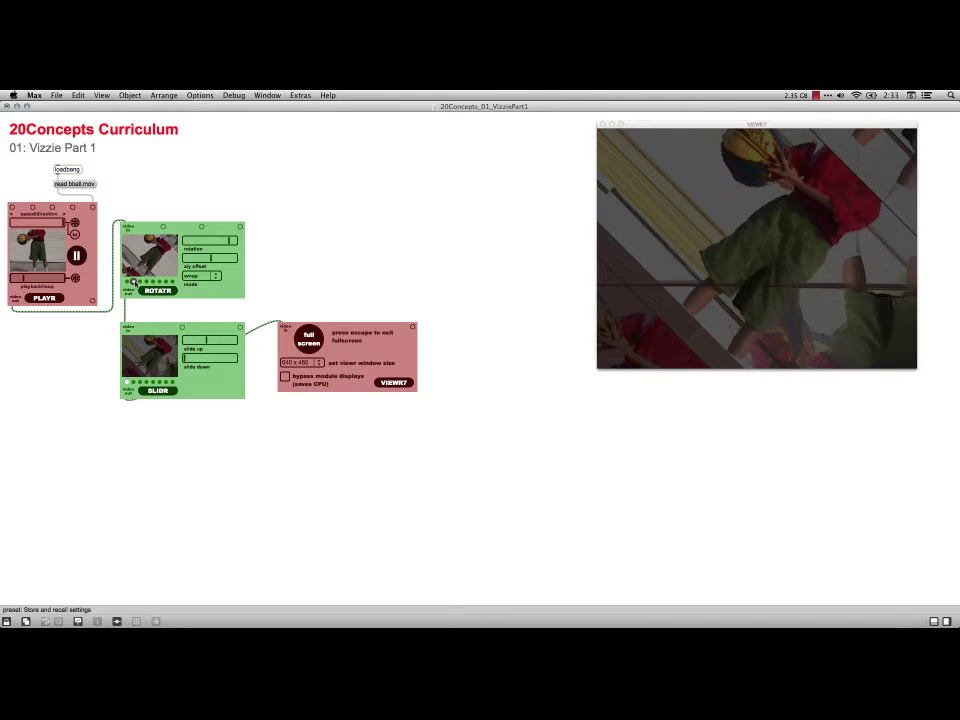
click(133, 383)
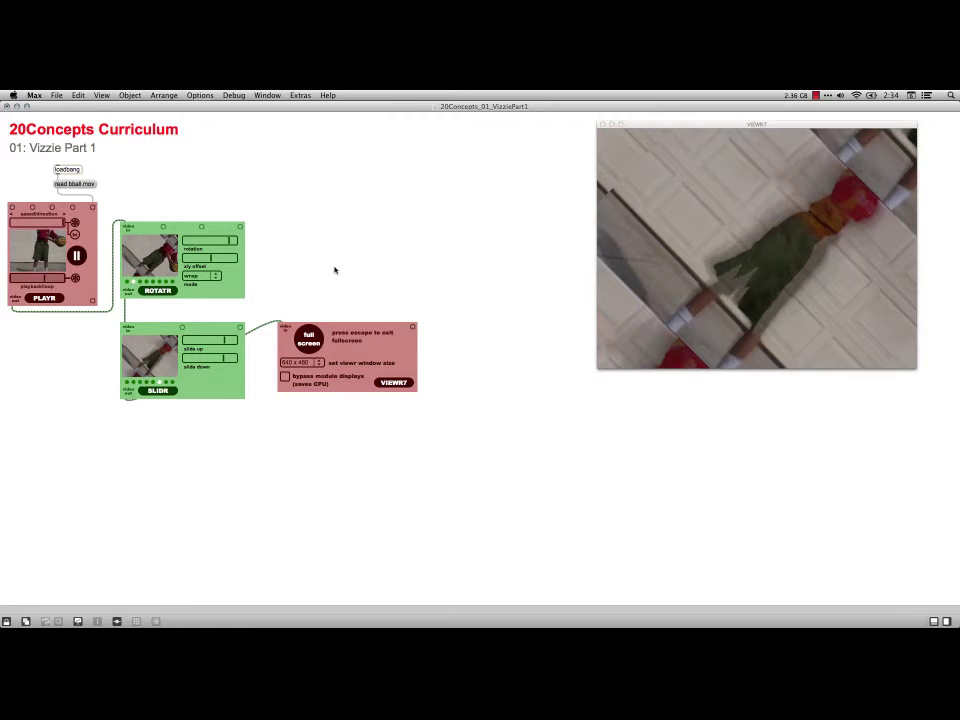
- Toggle edit mode and undo to restore the GRABBR webcam module wired into ROTATR
key(super+e)
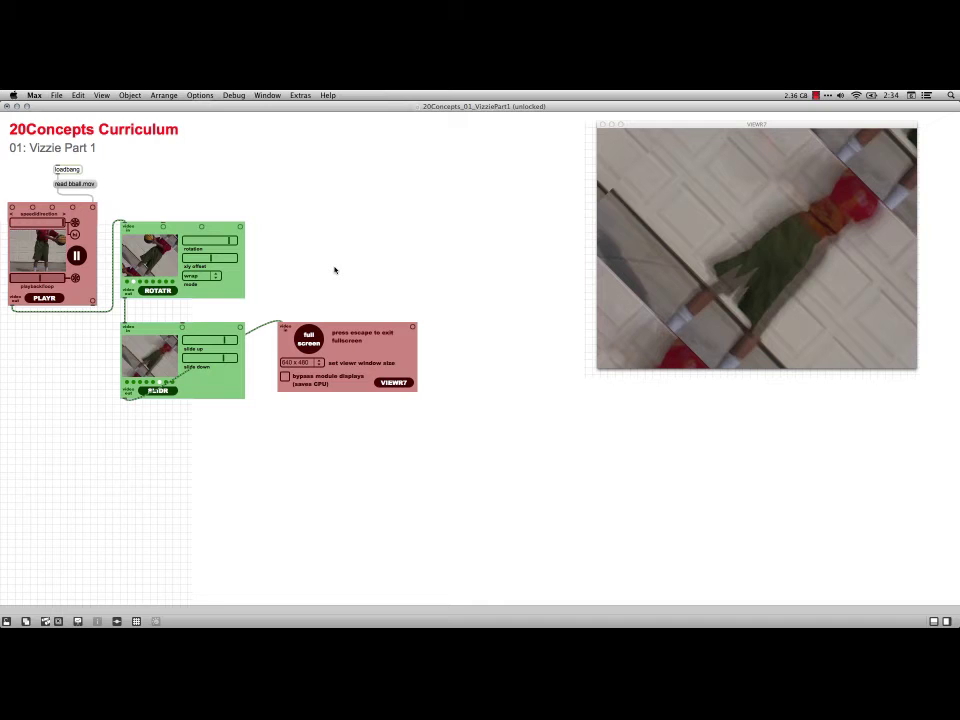
key(super+e)
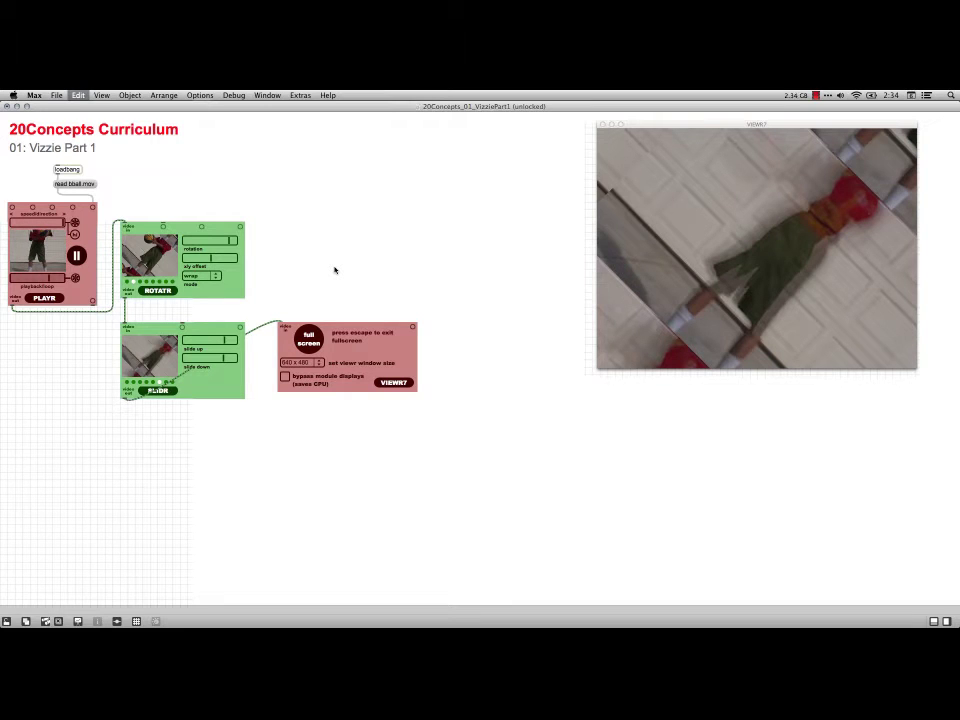
key(super+z)
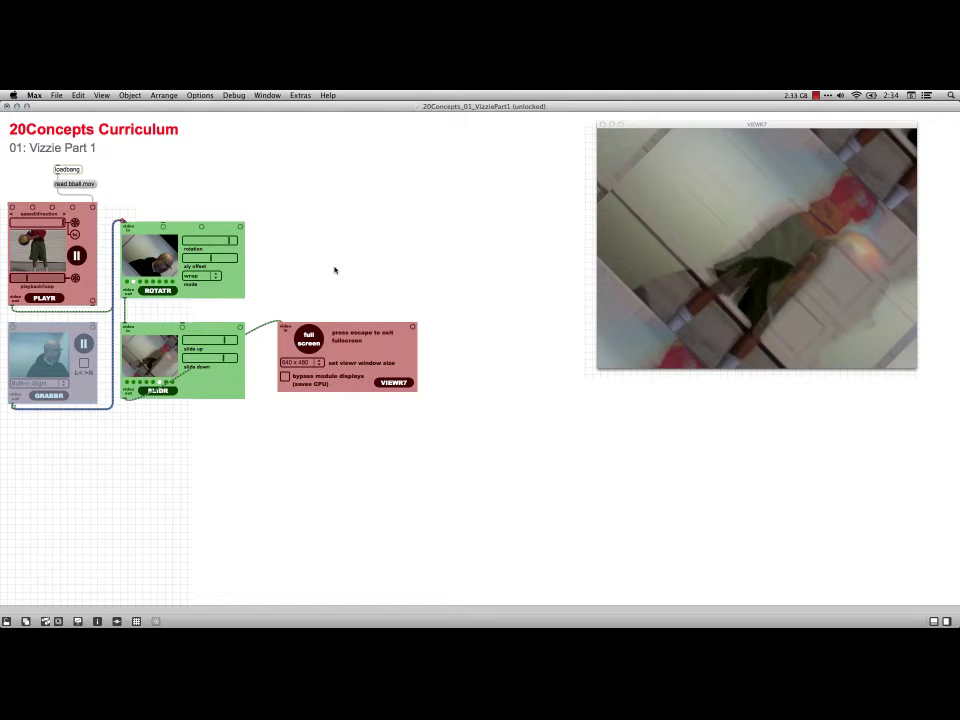
- Lock the patch and switch GRABBR's L<->R webcam mirroring on and back off
key(super+e)
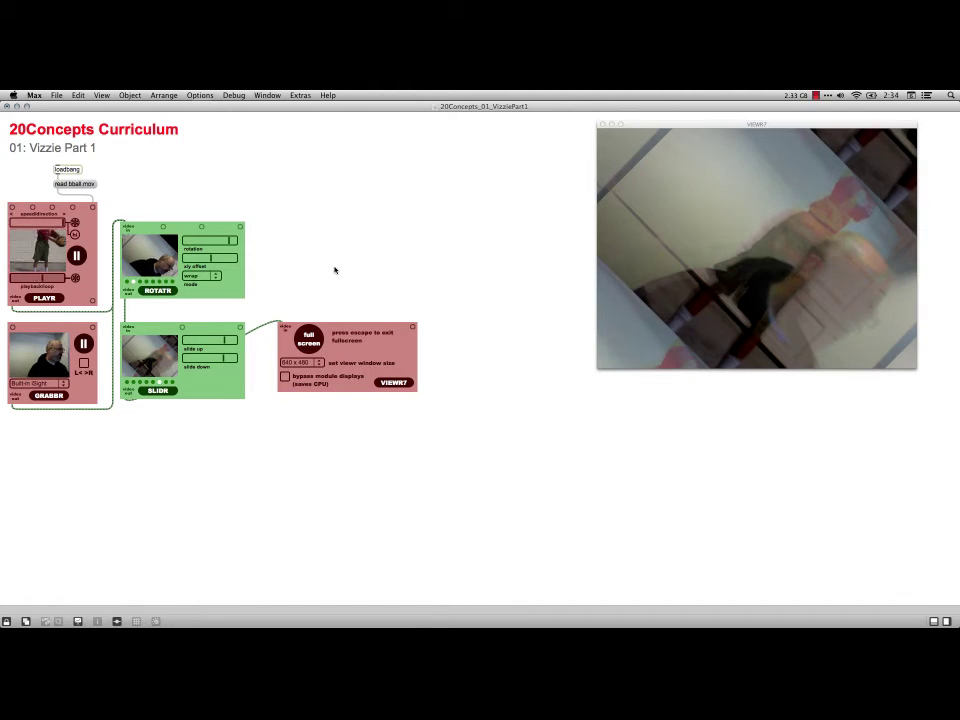
click(85, 365)
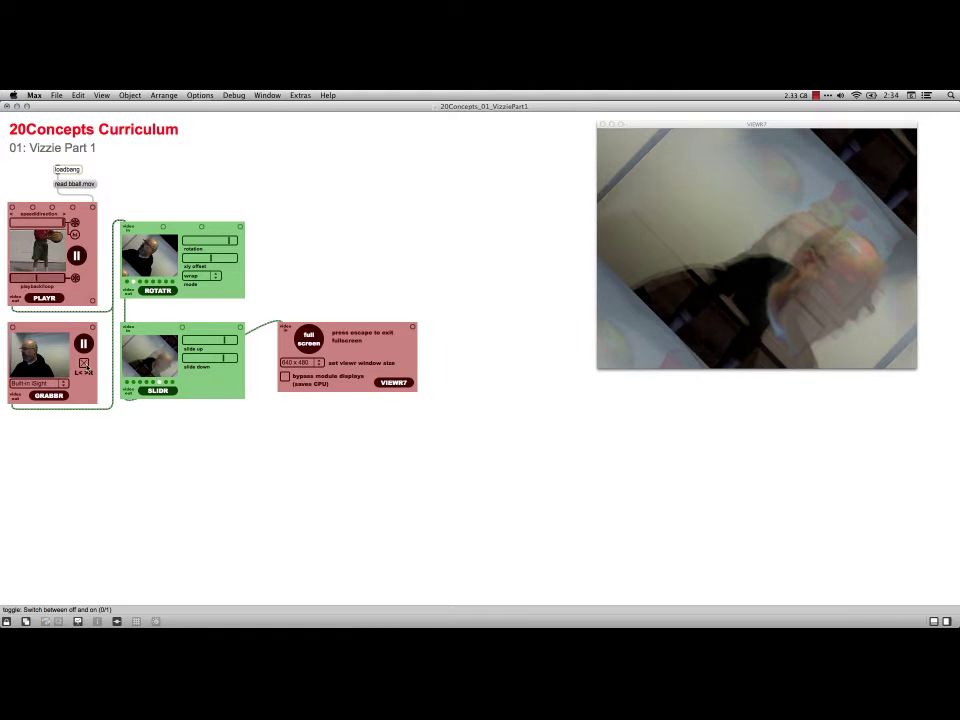
click(85, 365)
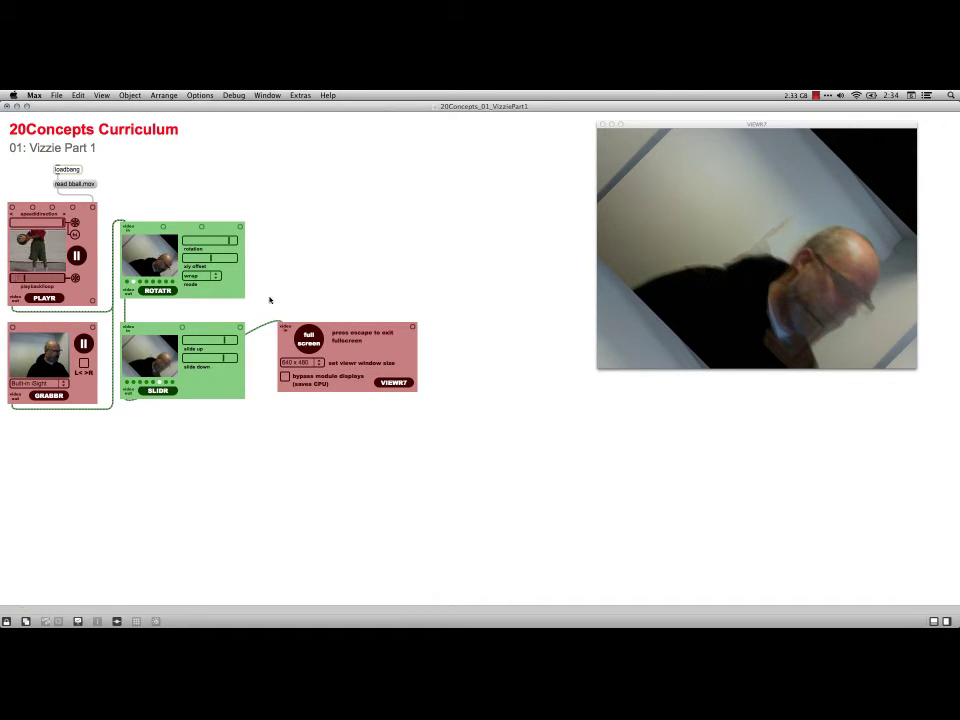
- Add TWIDDLR above ROTATR, then relock and switch TWIDDLR off and back on
key(super+e)
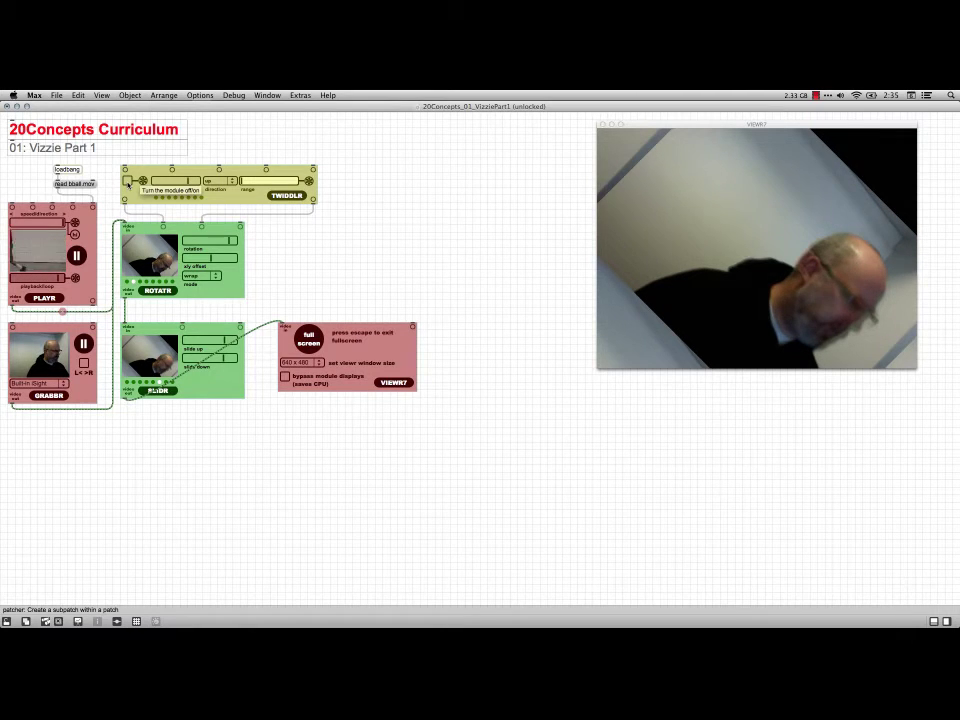
click(127, 183)
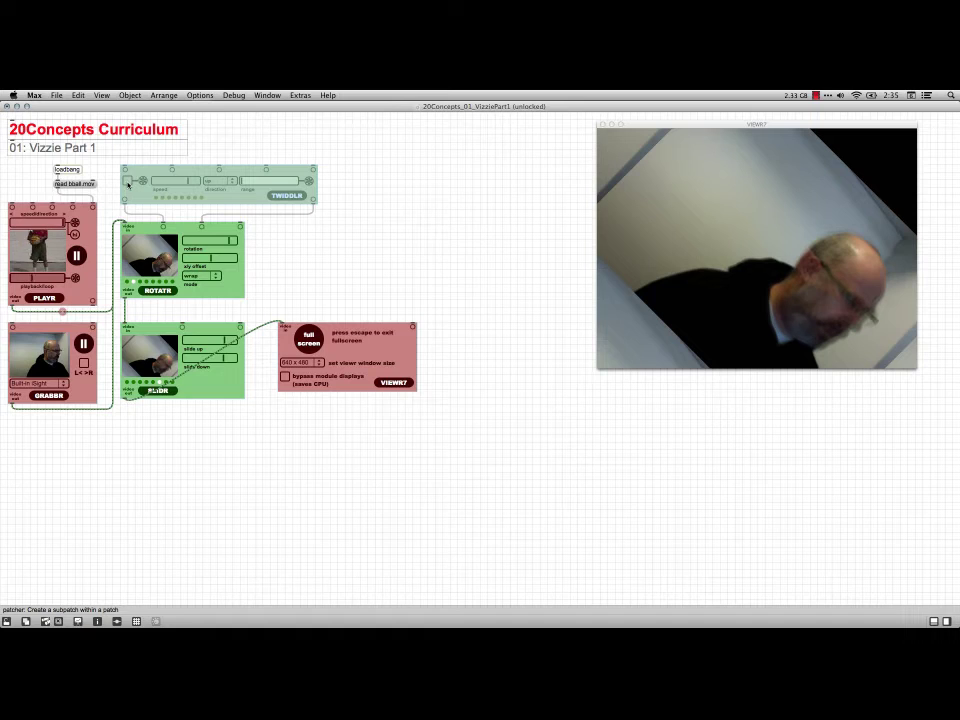
key(super+e)
click(127, 183)
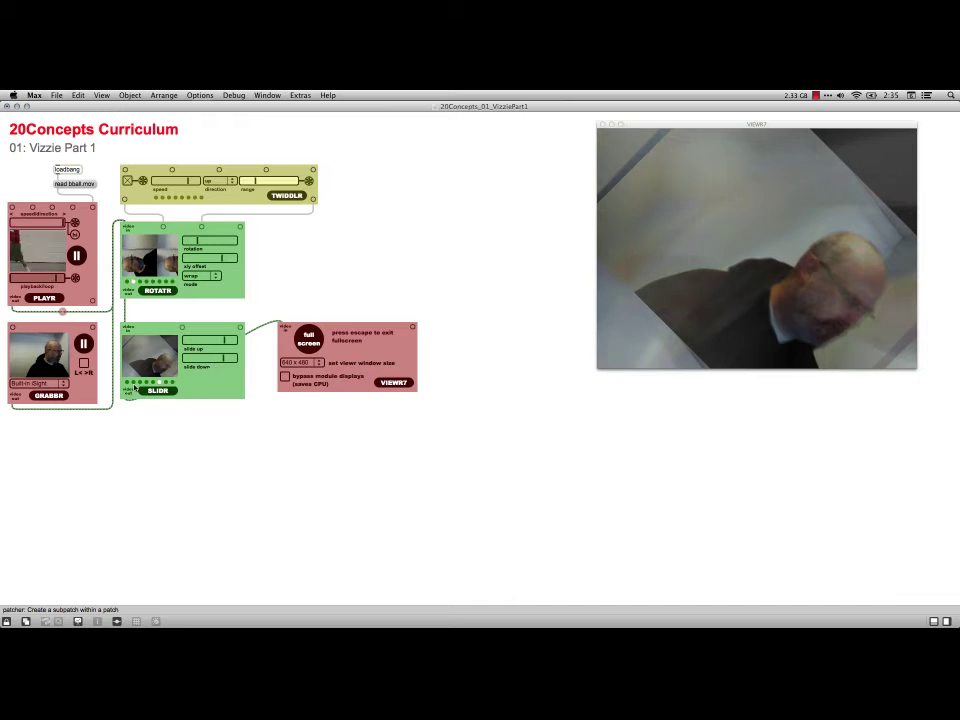
- Recall a SLIDR preset, then replace the SLIDR-to-viewer cord with a 4MIXR fed by all sources
click(134, 383)
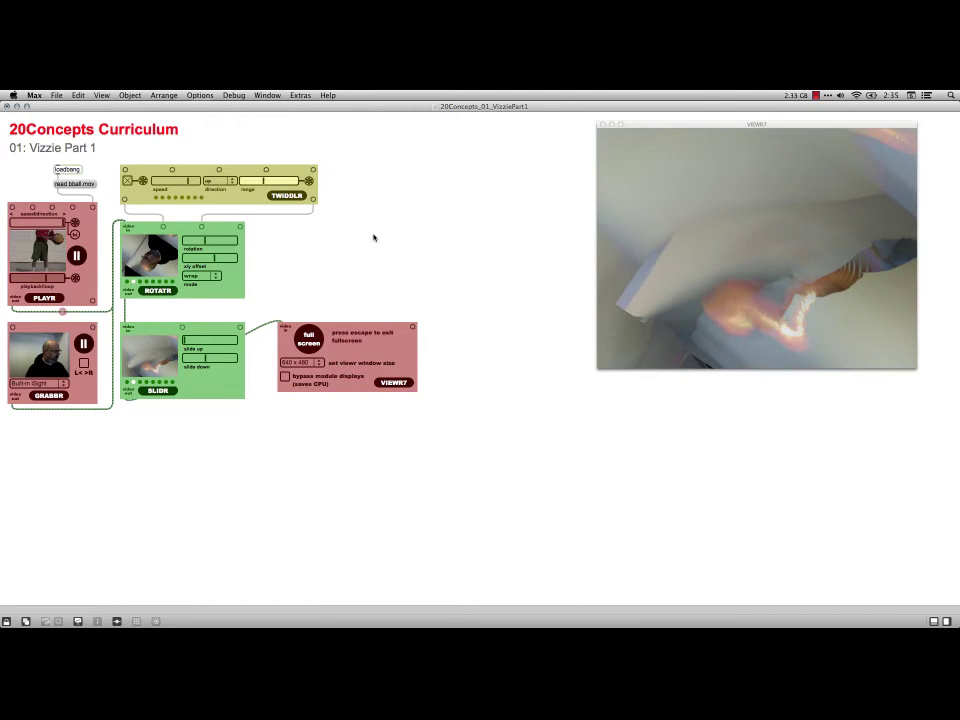
key(super+e)
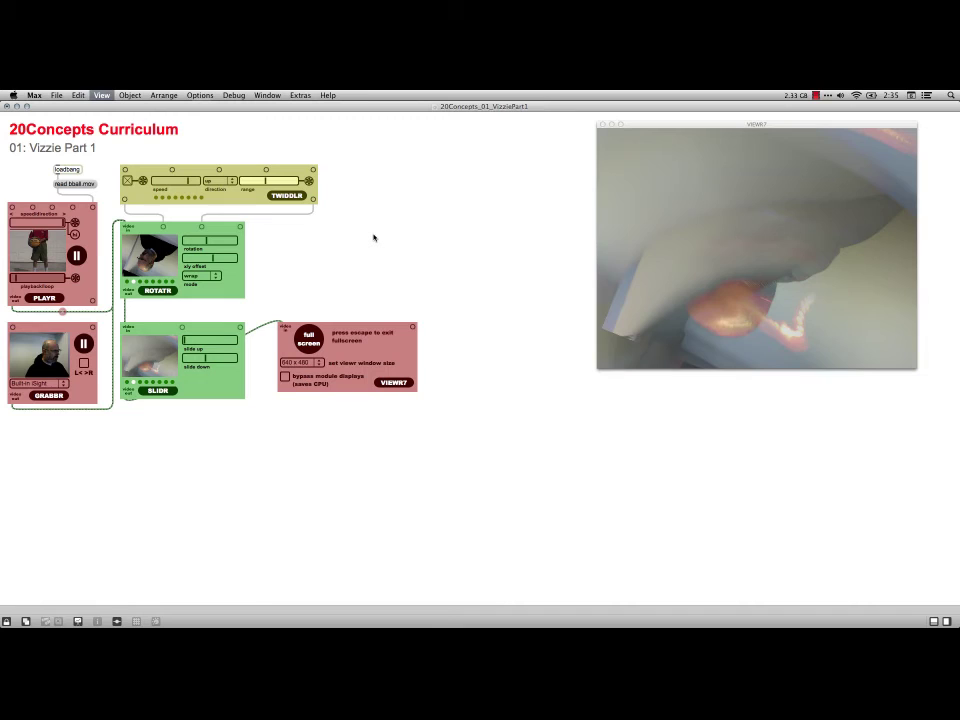
key(super+z)
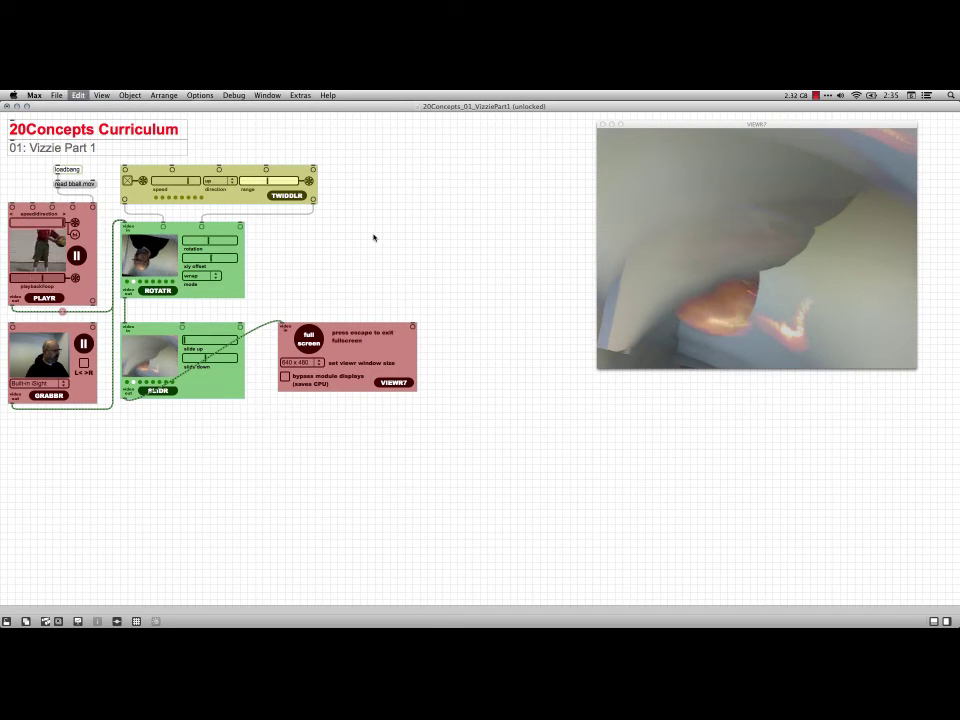
key(super+shift+z)
key(super+shift+z)
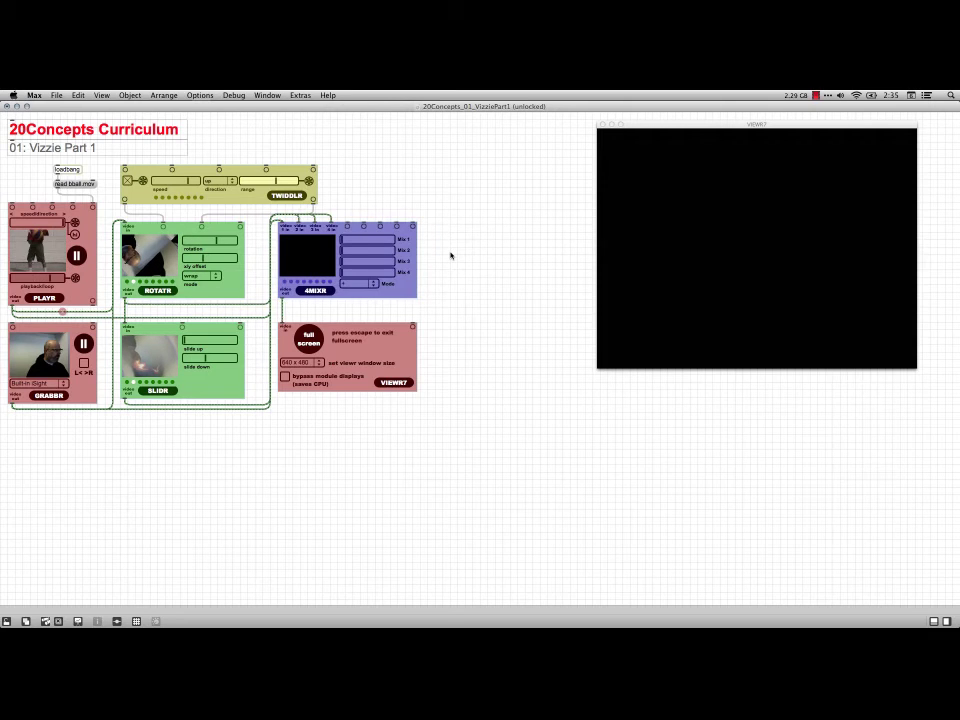
key(super+e)
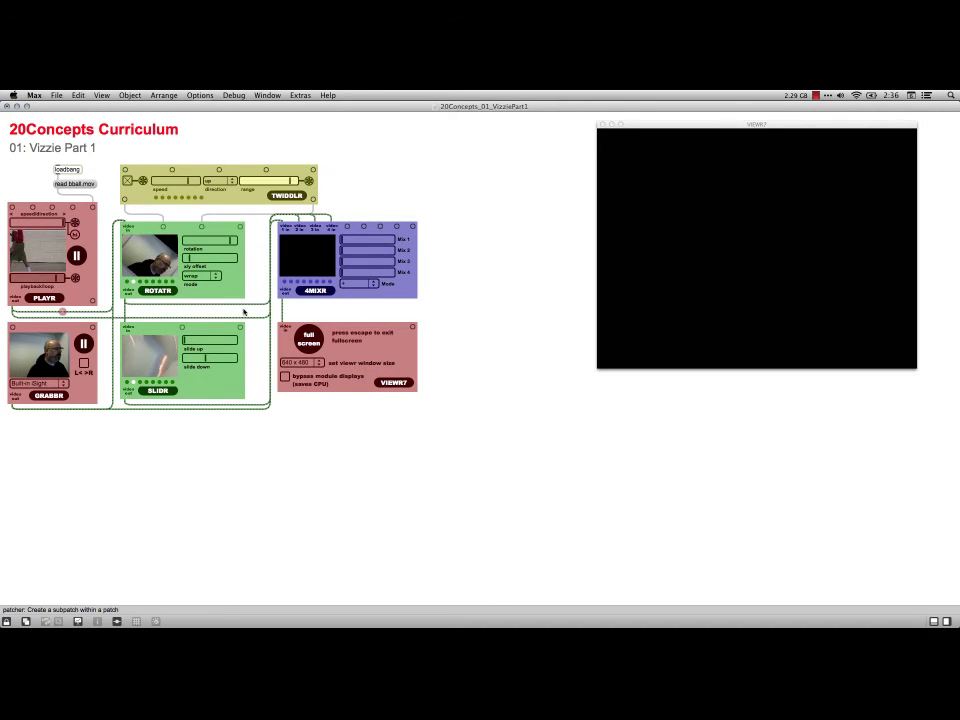
- Try several 4MIXR presets and blend modes, including %, for a colourful four-source composite
click(290, 282)
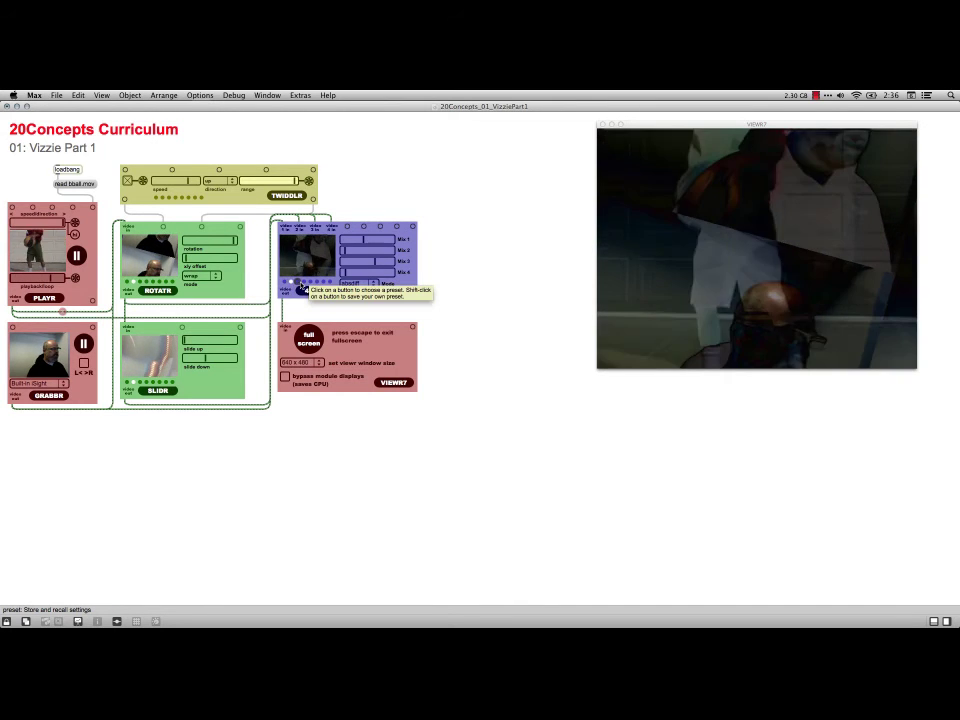
click(298, 282)
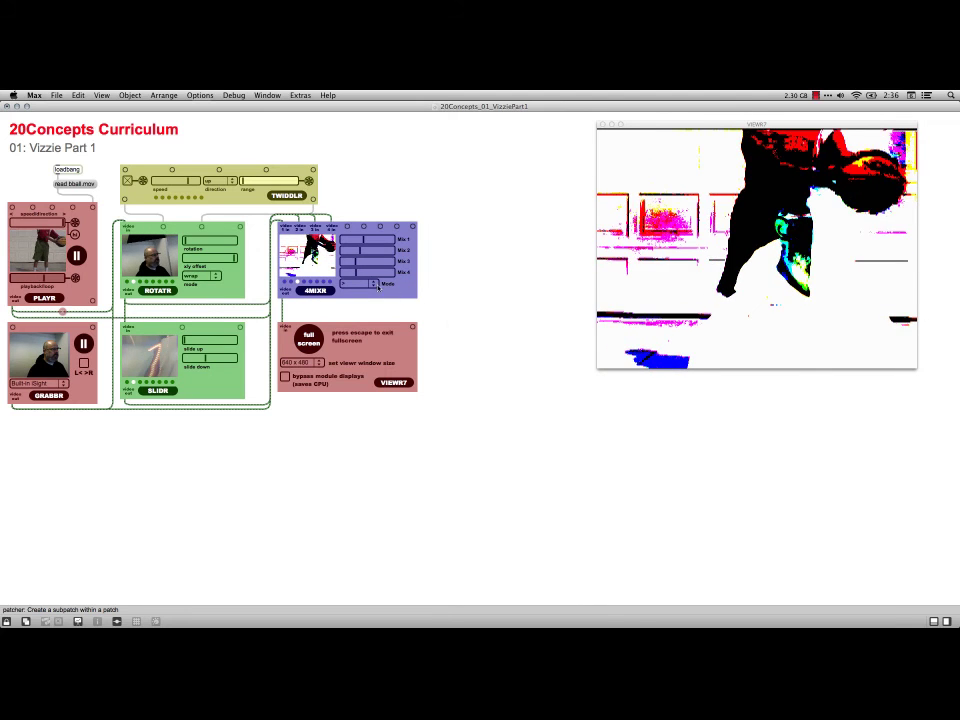
click(373, 284)
click(374, 291)
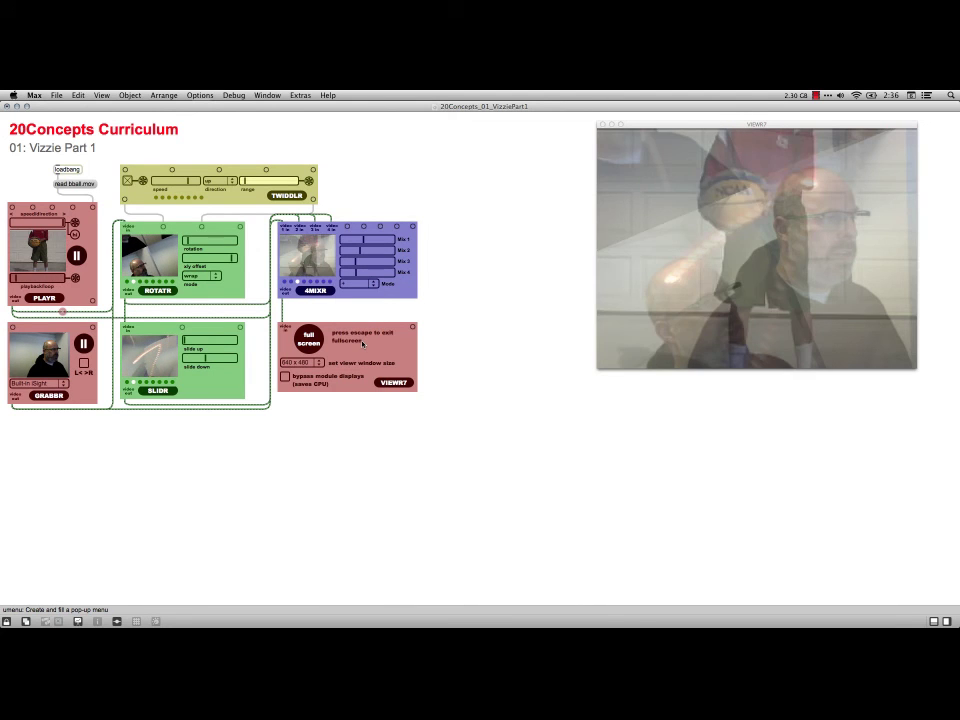
click(375, 285)
click(362, 399)
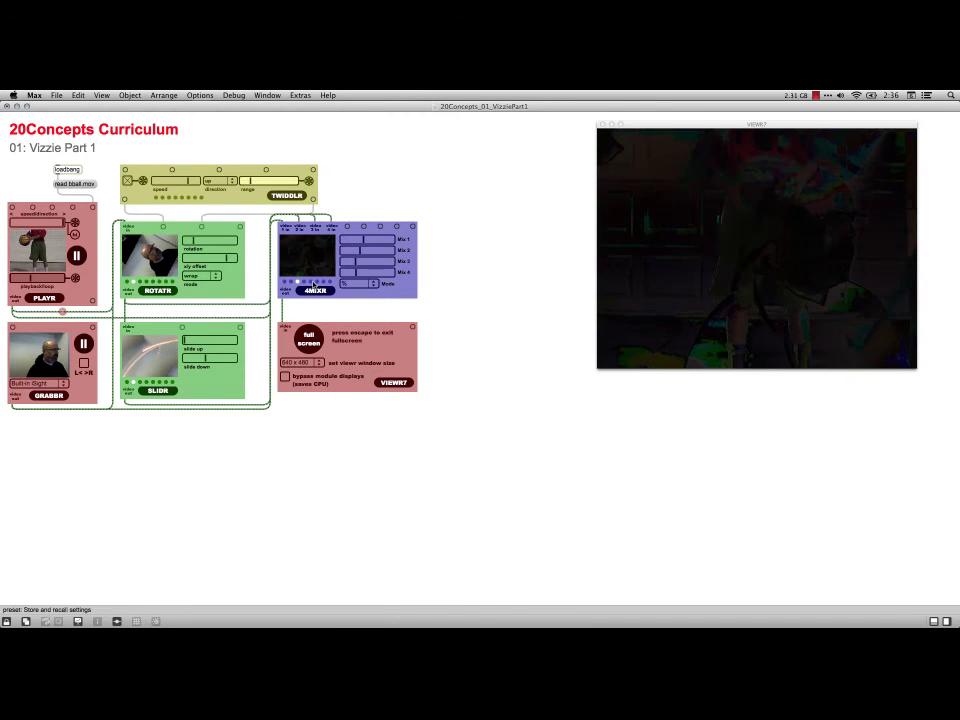
click(310, 283)
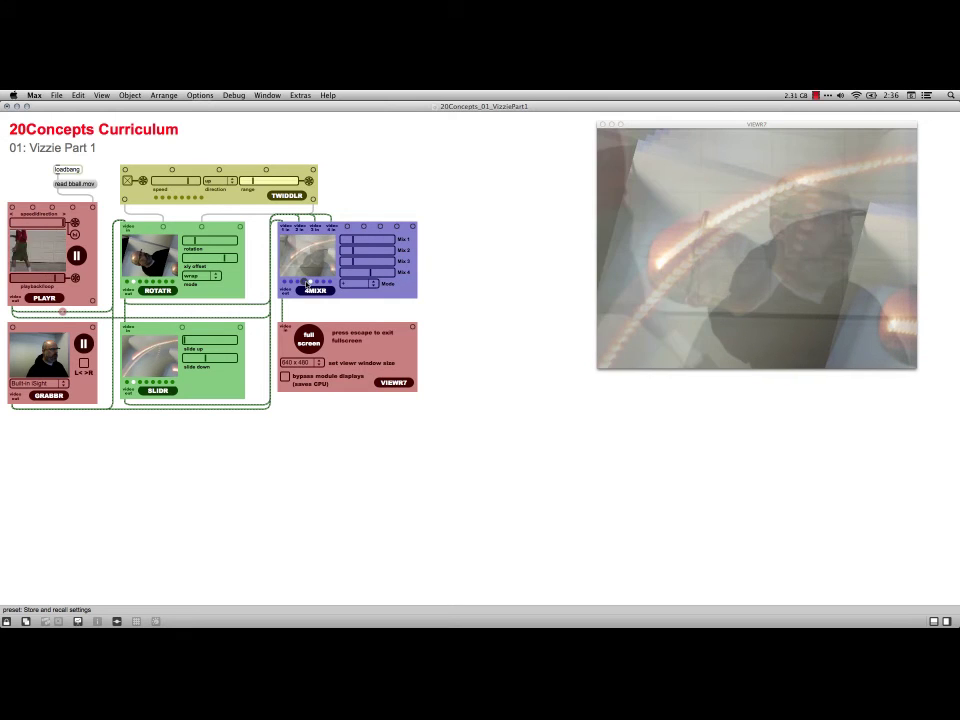
click(314, 283)
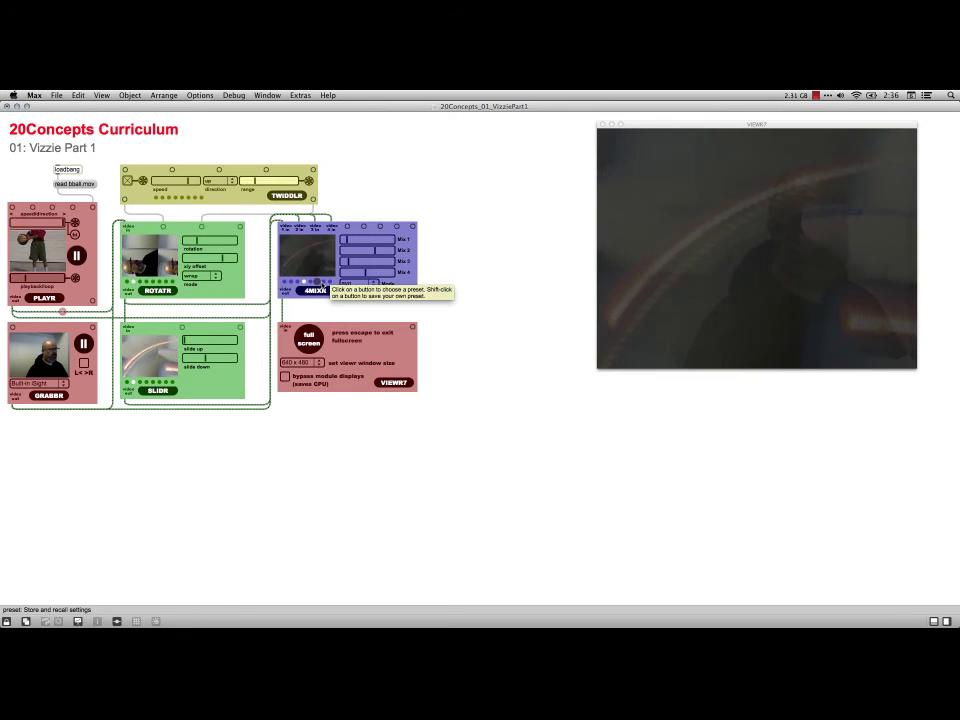
click(322, 283)
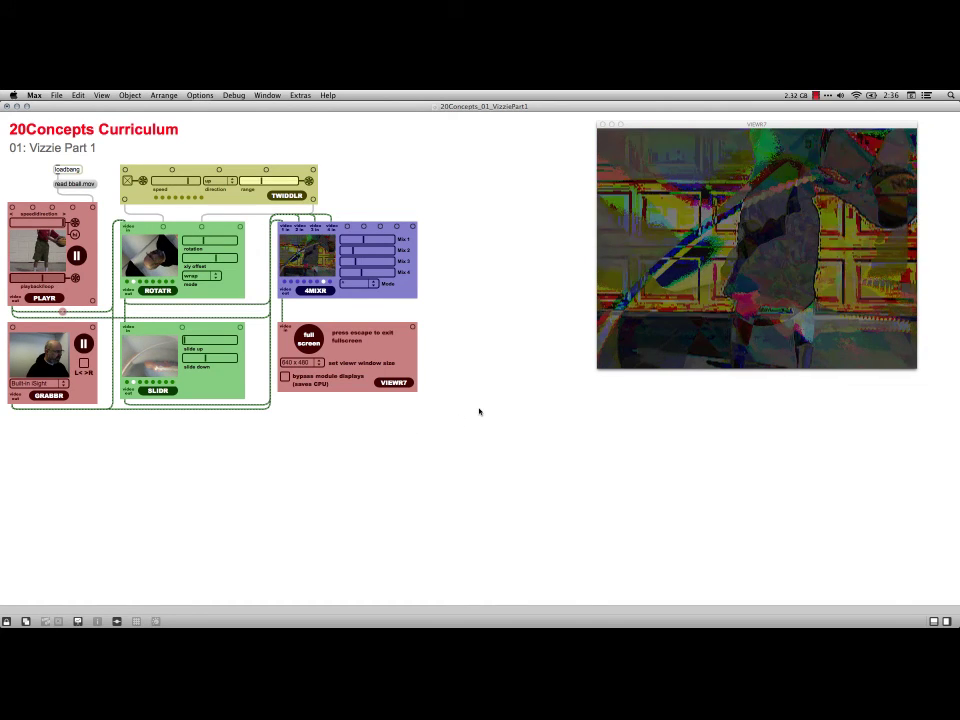
- Paste a STARTR module above 4MIXR and lock the patch
key(super+e)
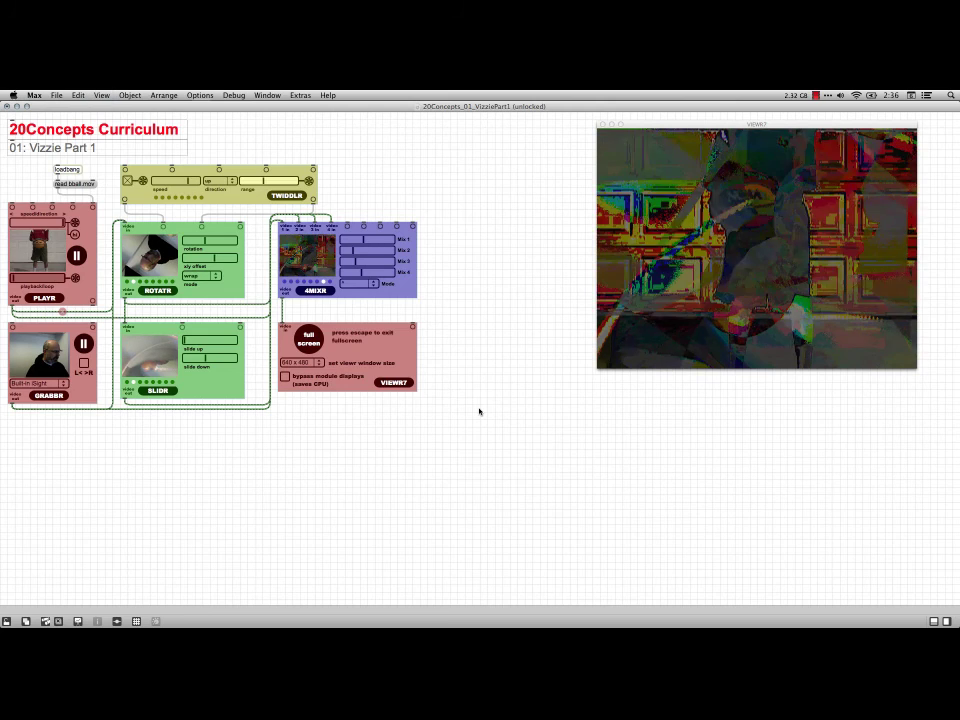
key(super+v)
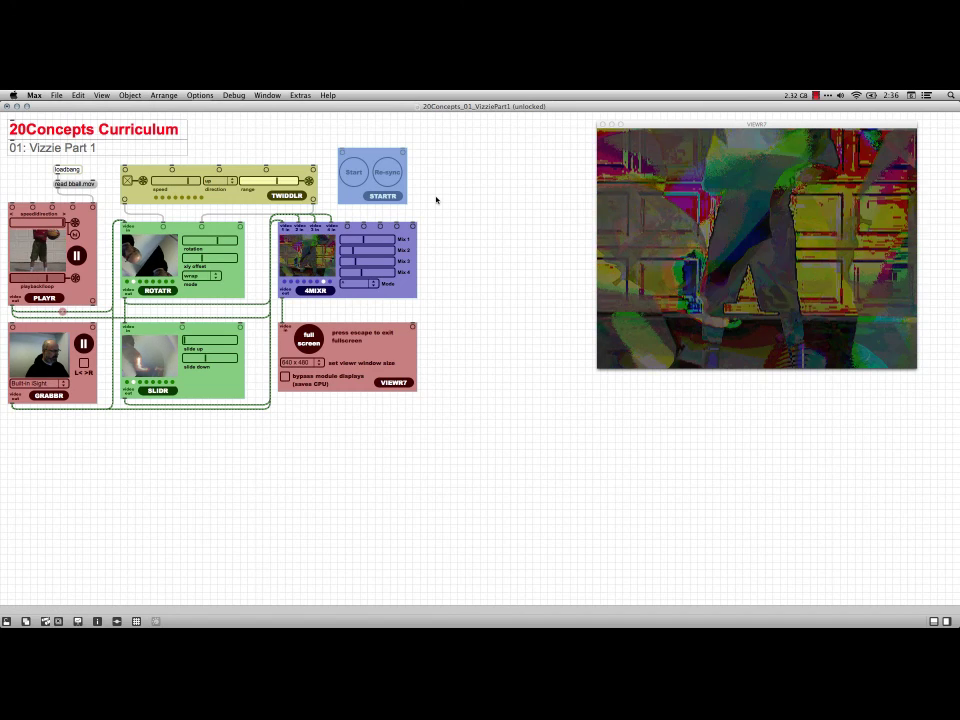
key(super+e)
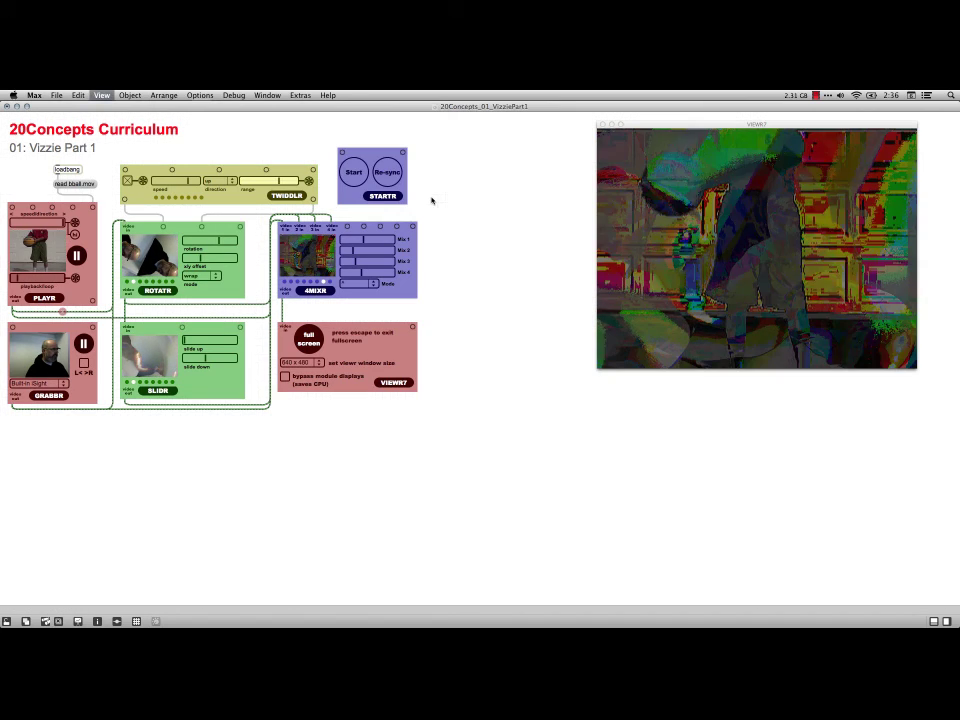
- Use STARTR to start, stop and restart the movie and webcam, then unlock
click(354, 177)
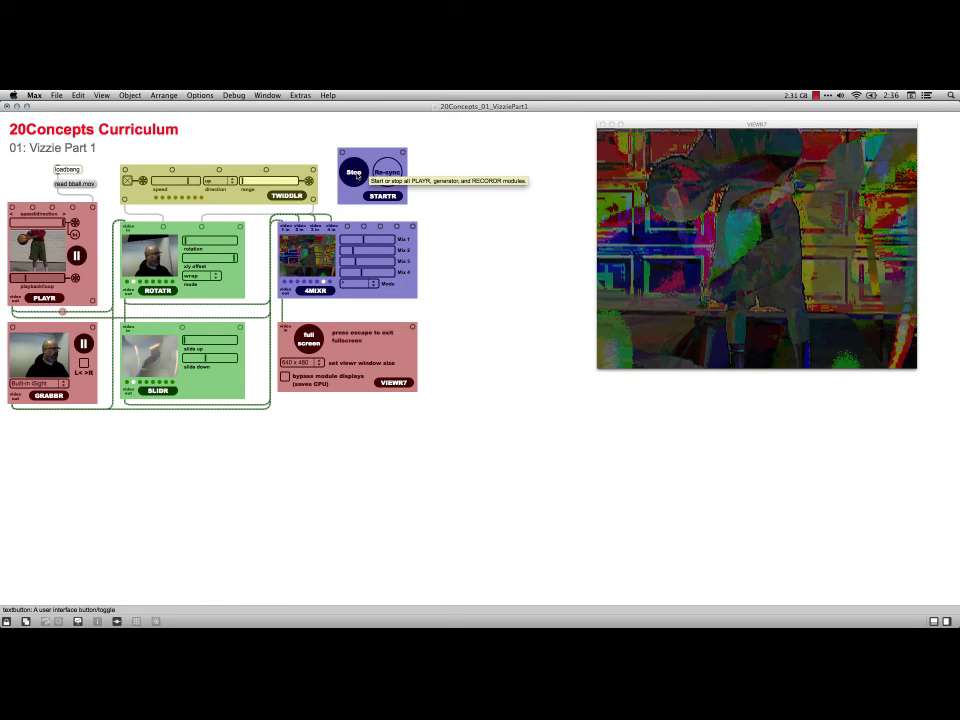
click(357, 175)
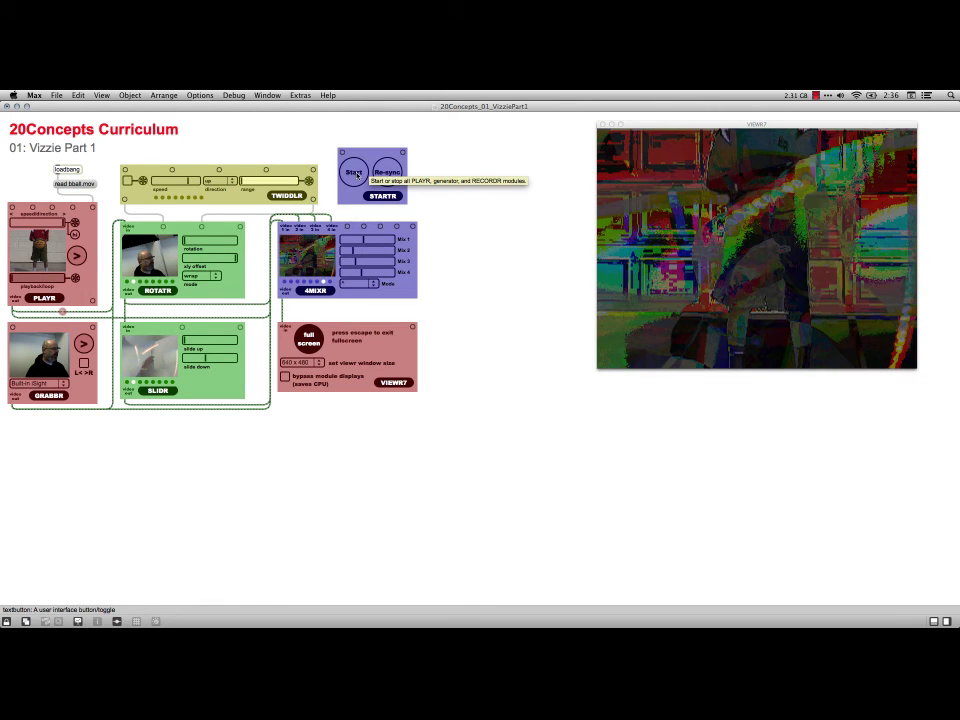
click(357, 175)
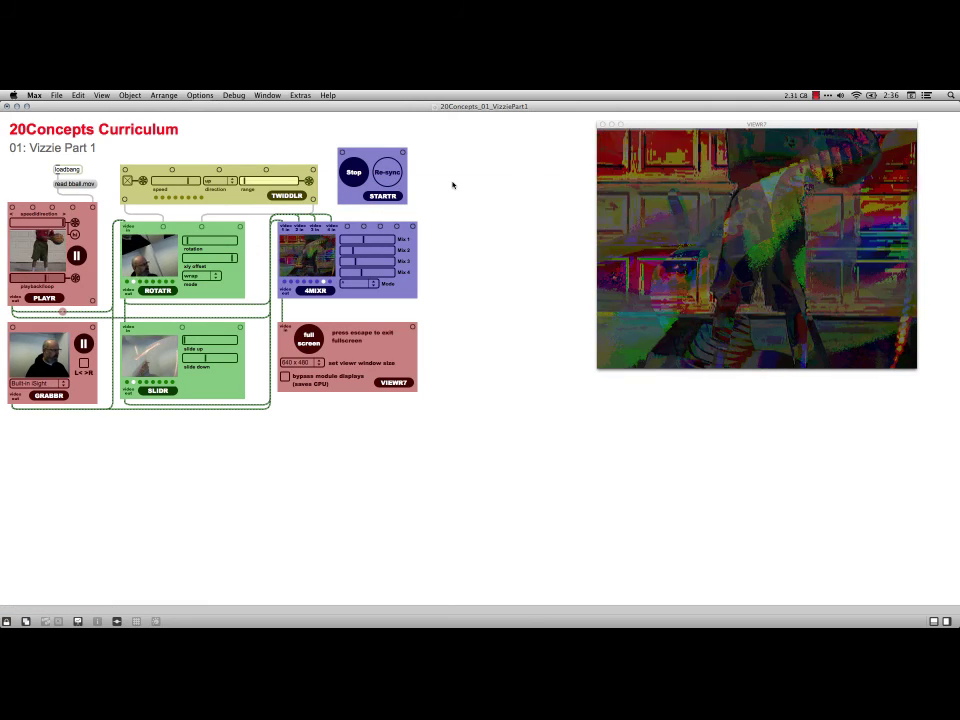
key(super+e)
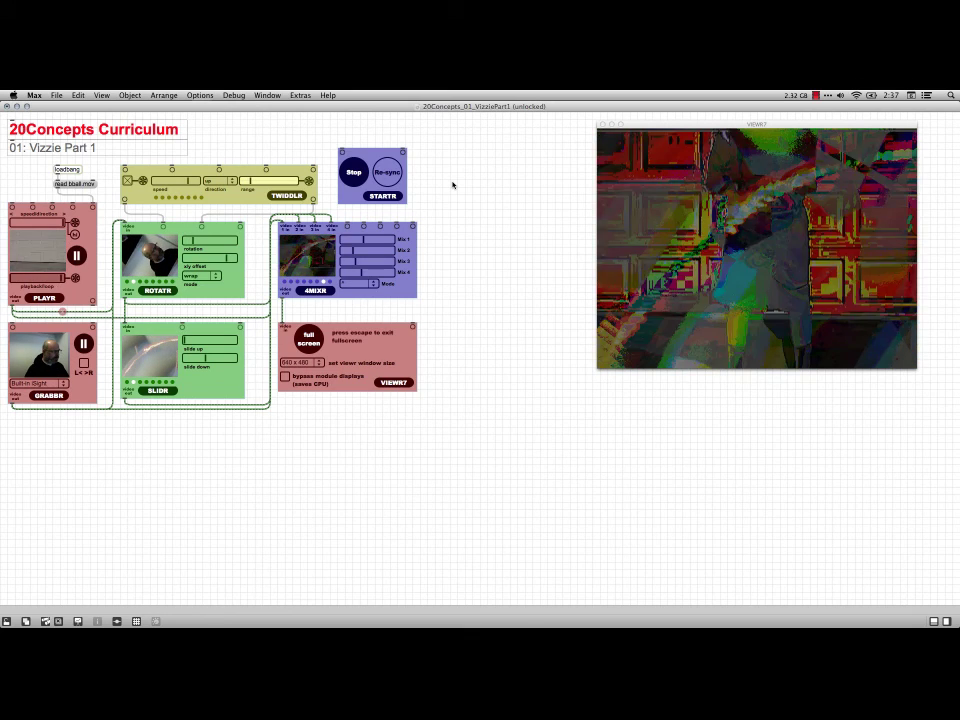
- Paste autopattr, pattrstorage vizzie01, loadbang and preset objects, then recall presets 1 and 2 in the locked patch
key(super+v)
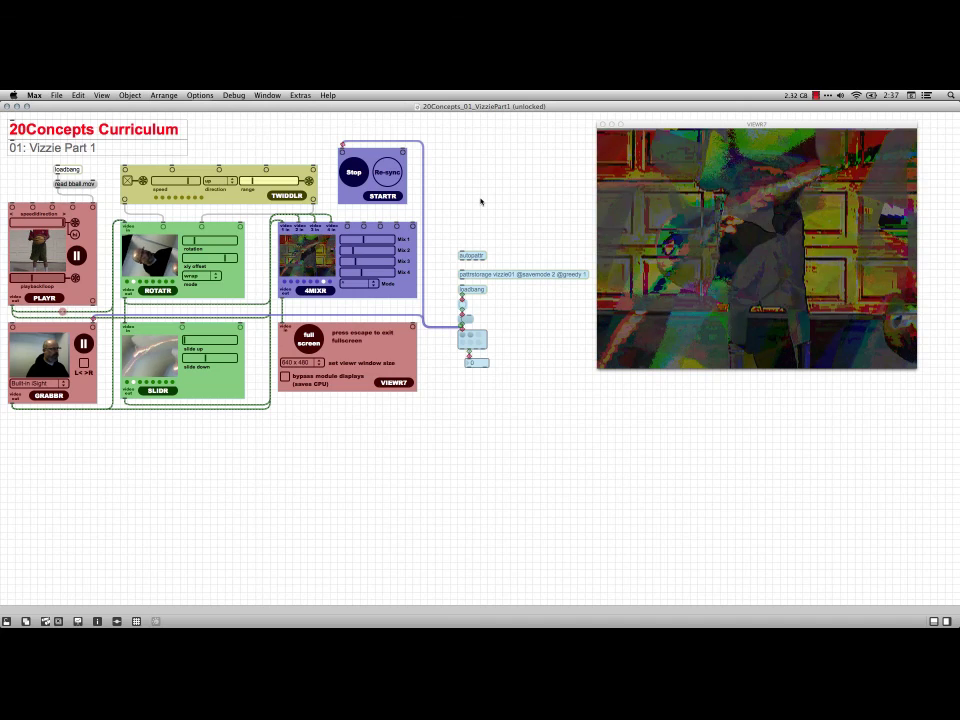
click(521, 313)
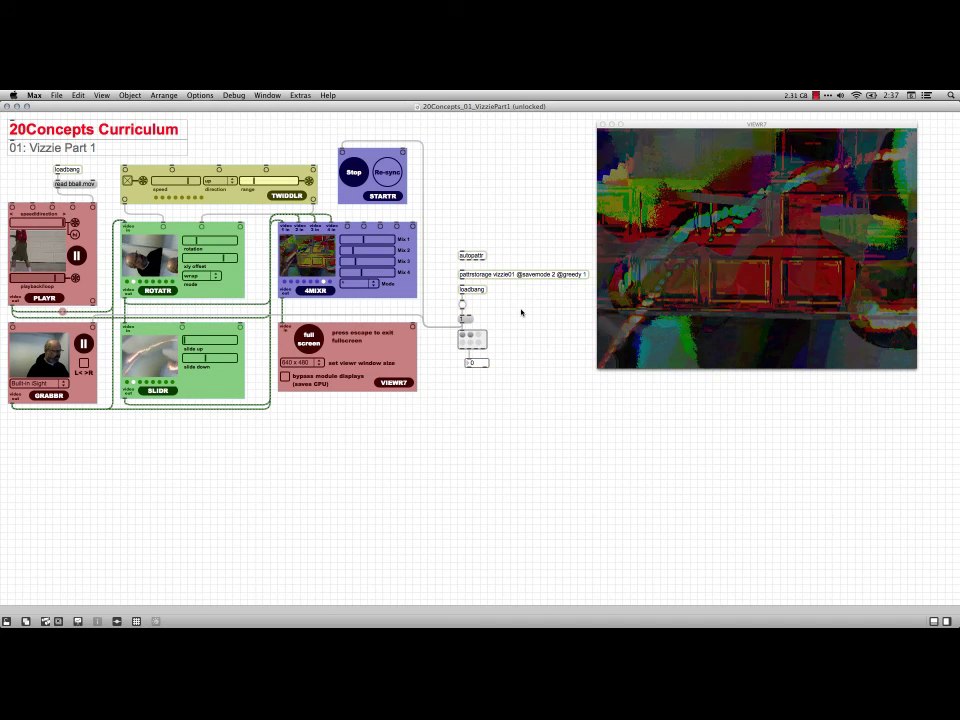
key(super+e)
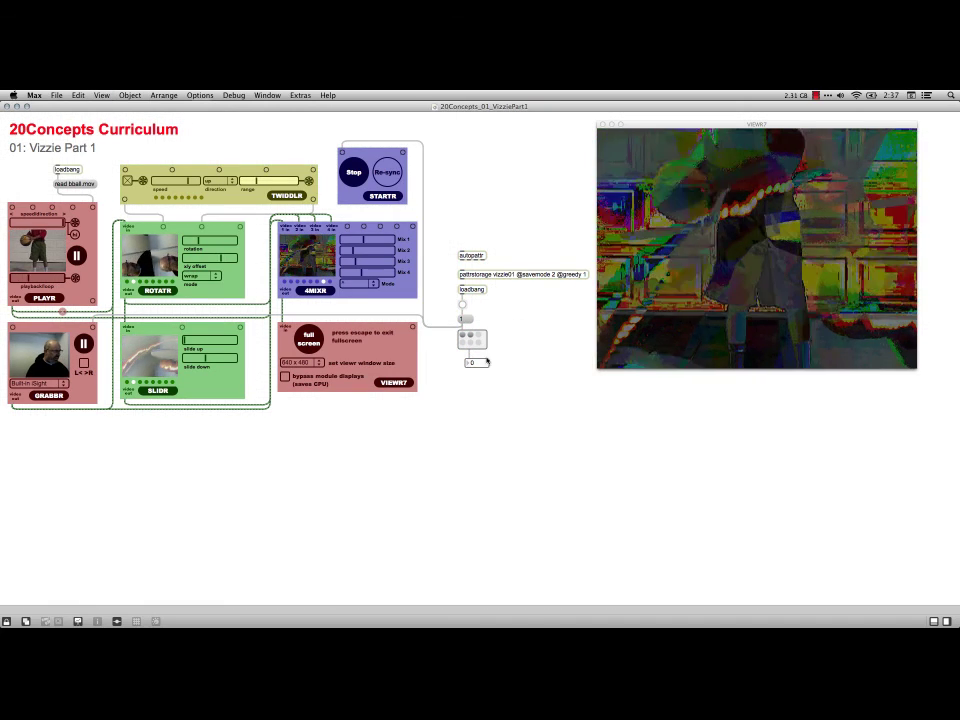
click(470, 341)
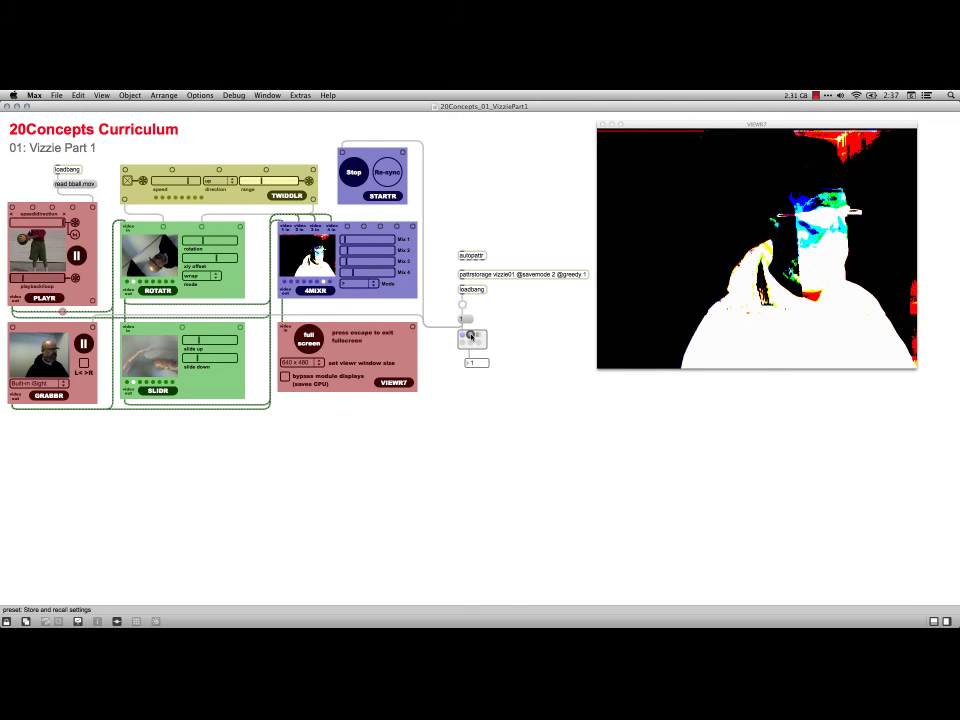
click(470, 336)
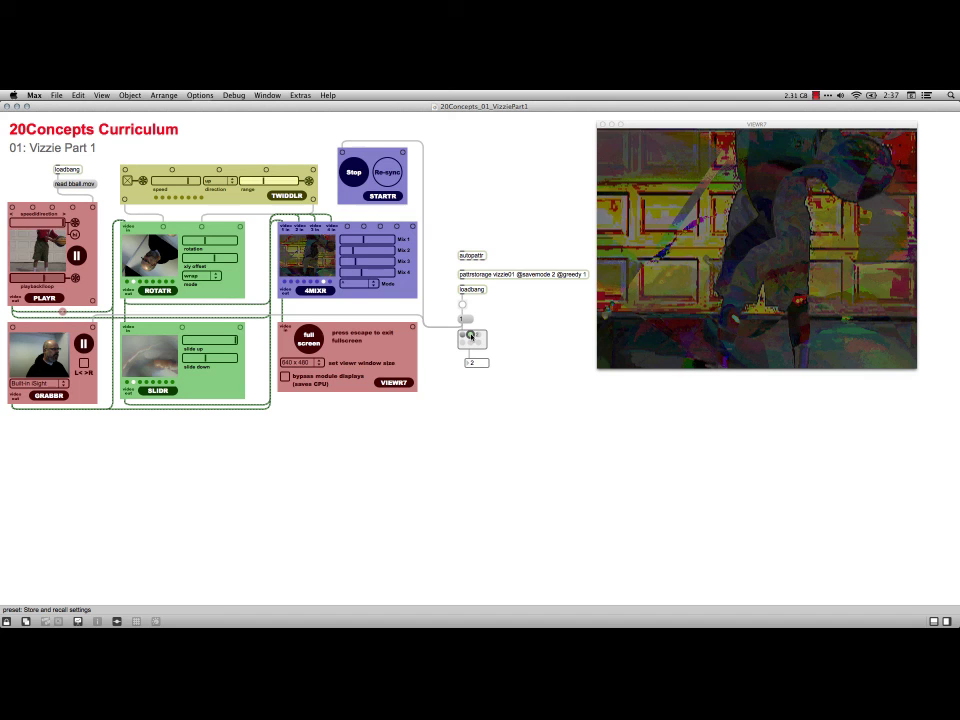